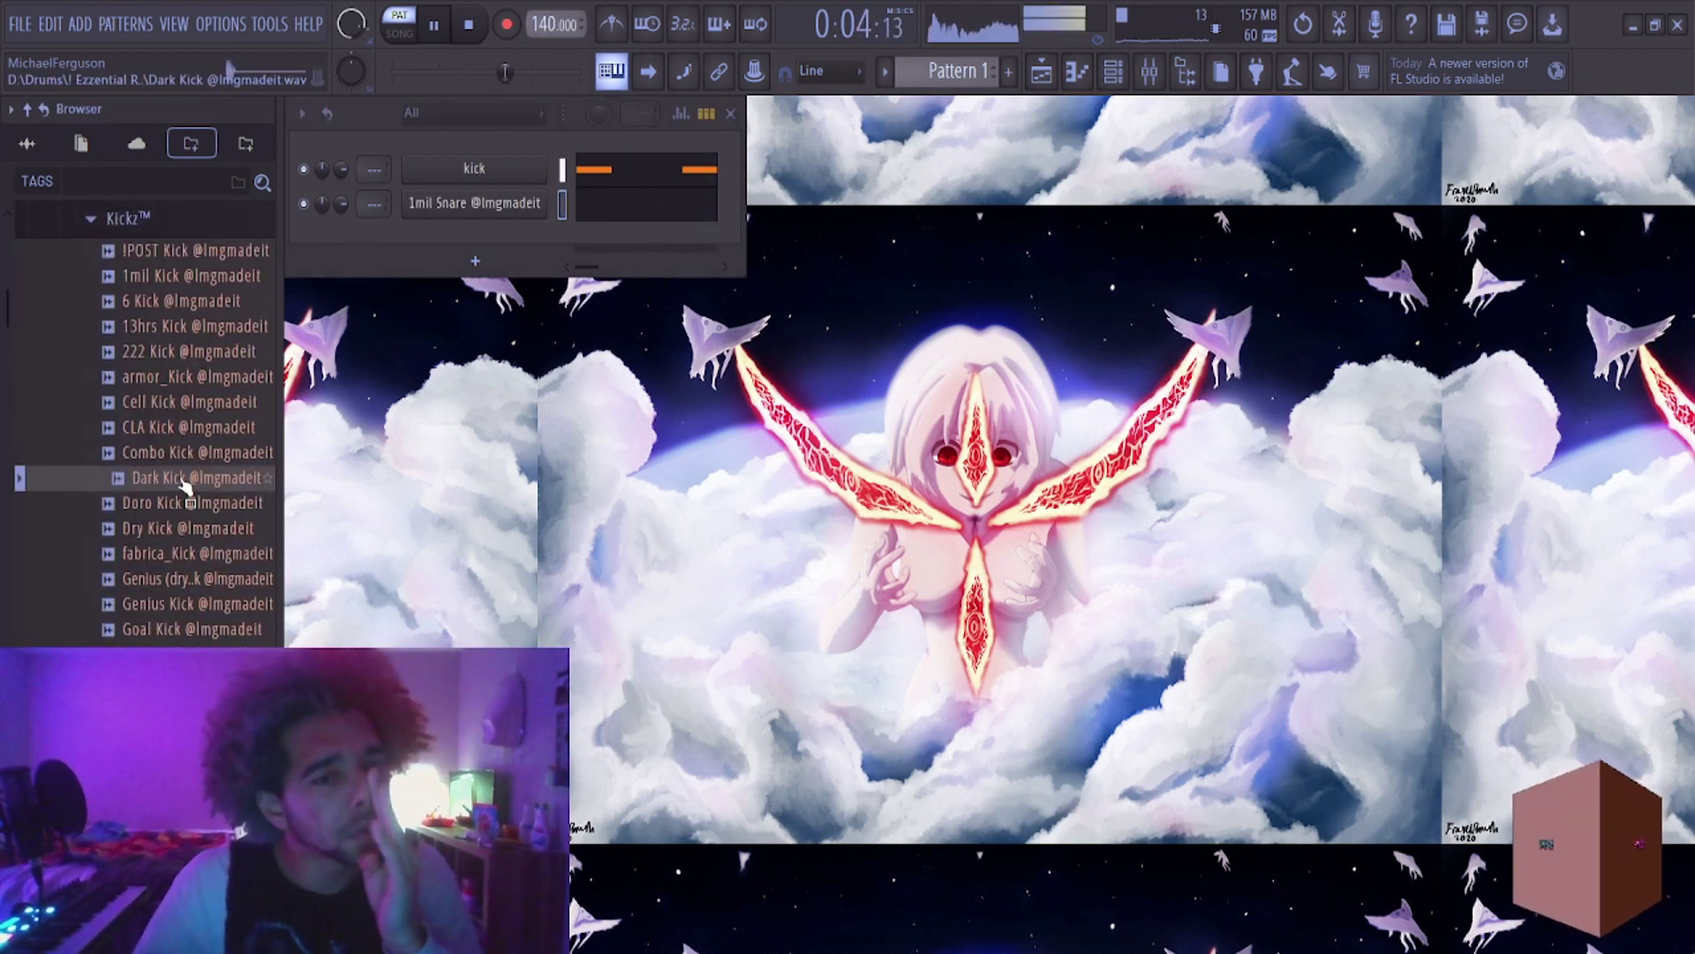
left_click(209, 454)
left_click(212, 556)
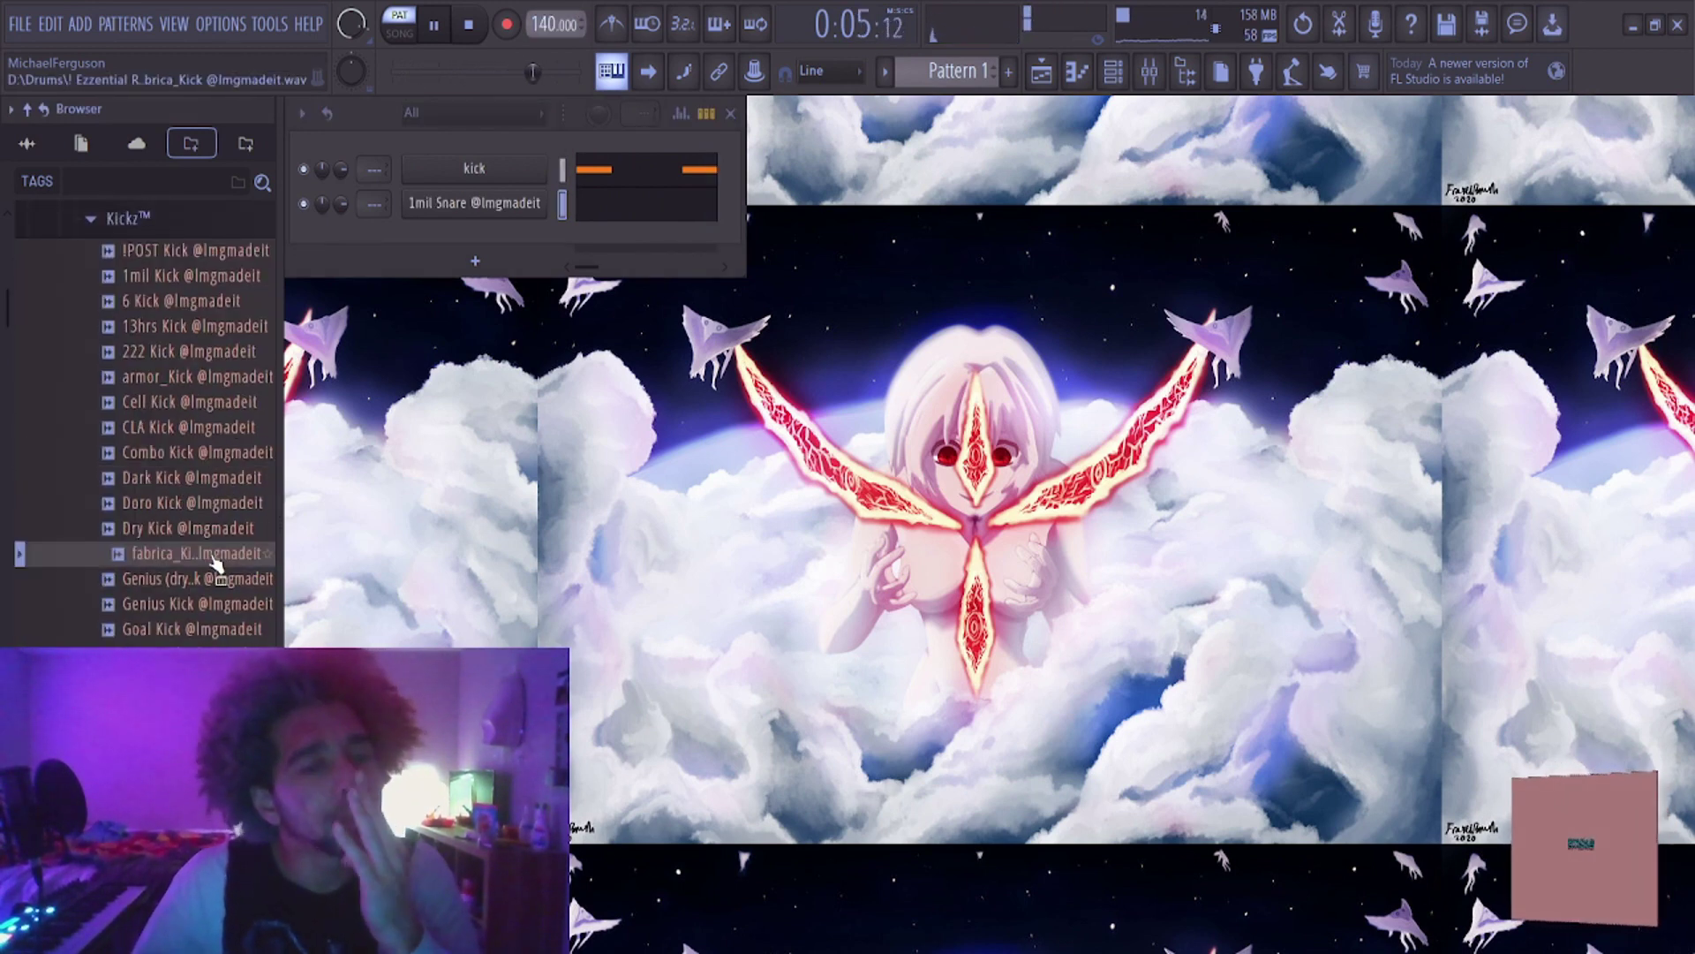
left_click(210, 606)
left_click(210, 654)
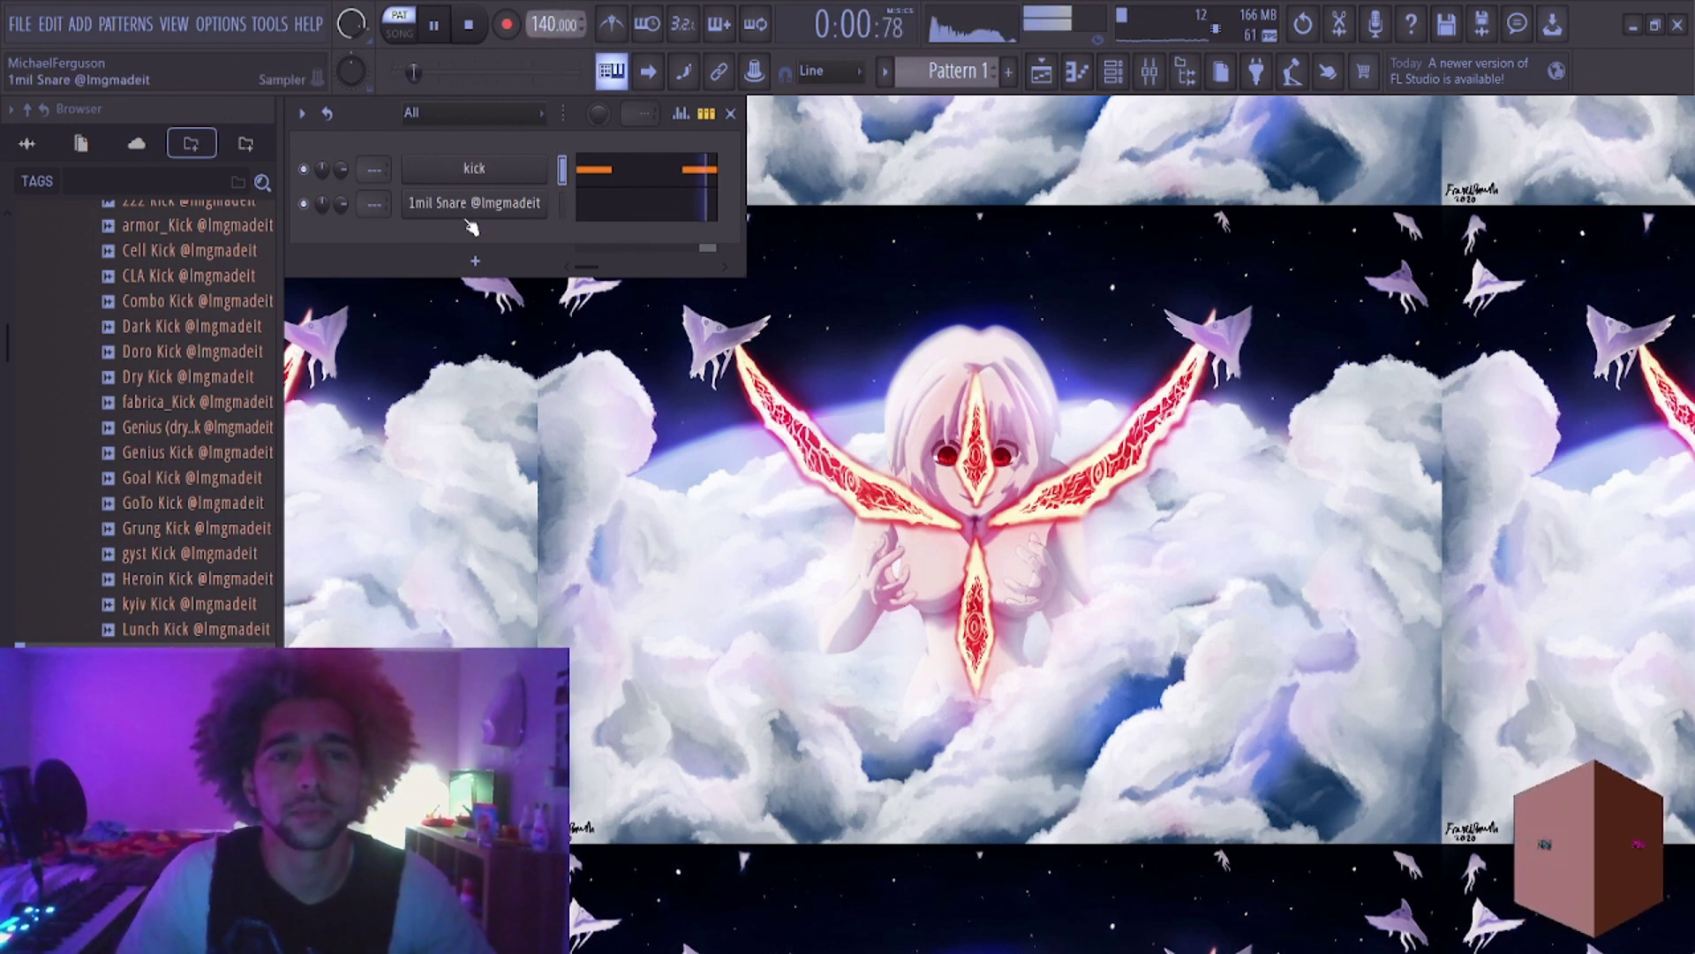
scroll(143, 259, "up", 4)
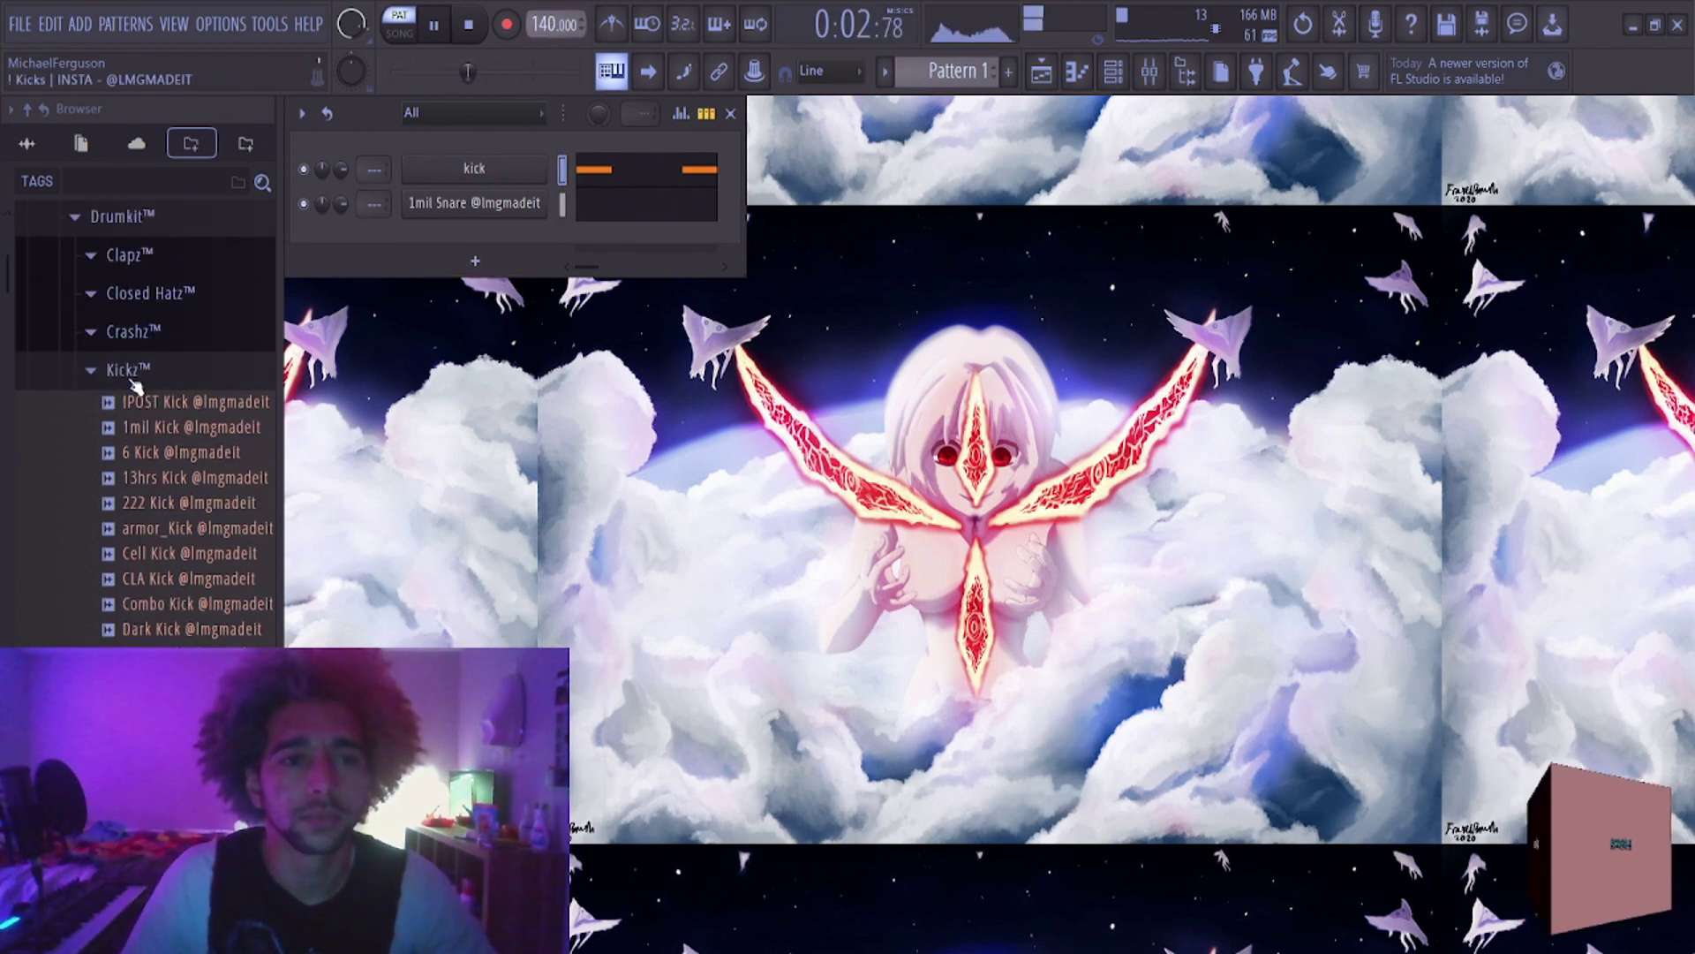
left_click(132, 380)
Step: Find bassGuitar_1nOnly_F# in the Oneshotz folder and add it as a channel above the kick
left_click(146, 228)
left_click(155, 259)
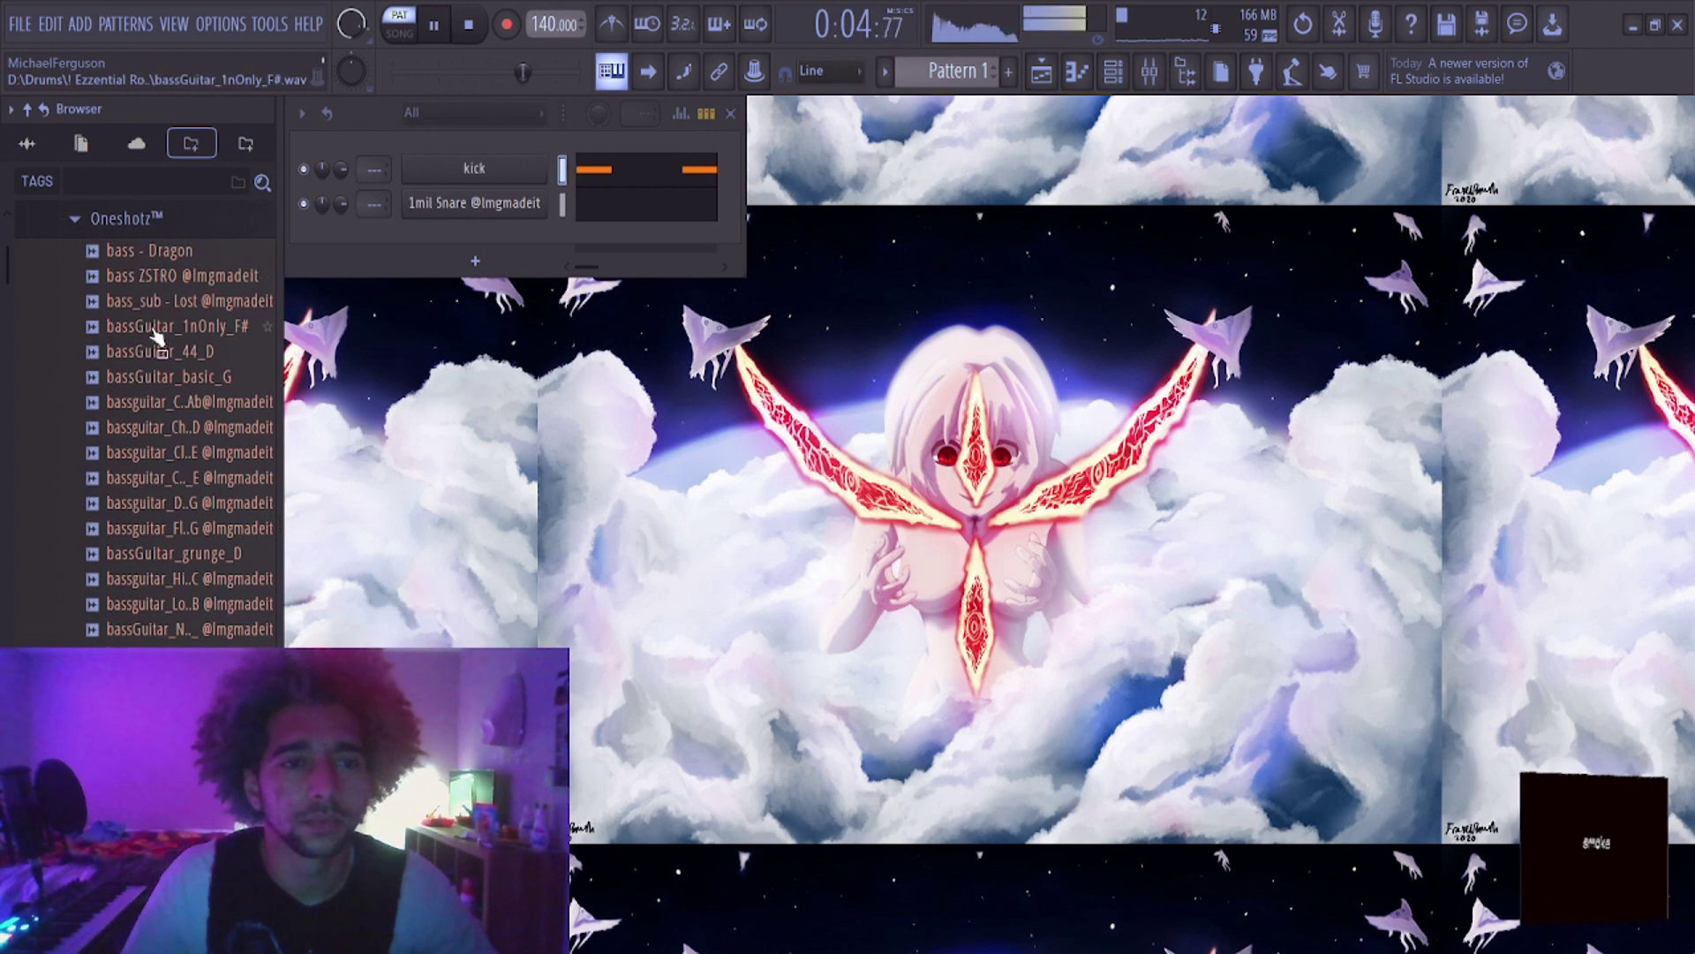
left_click(156, 329)
left_click_drag(474, 168, 478, 170)
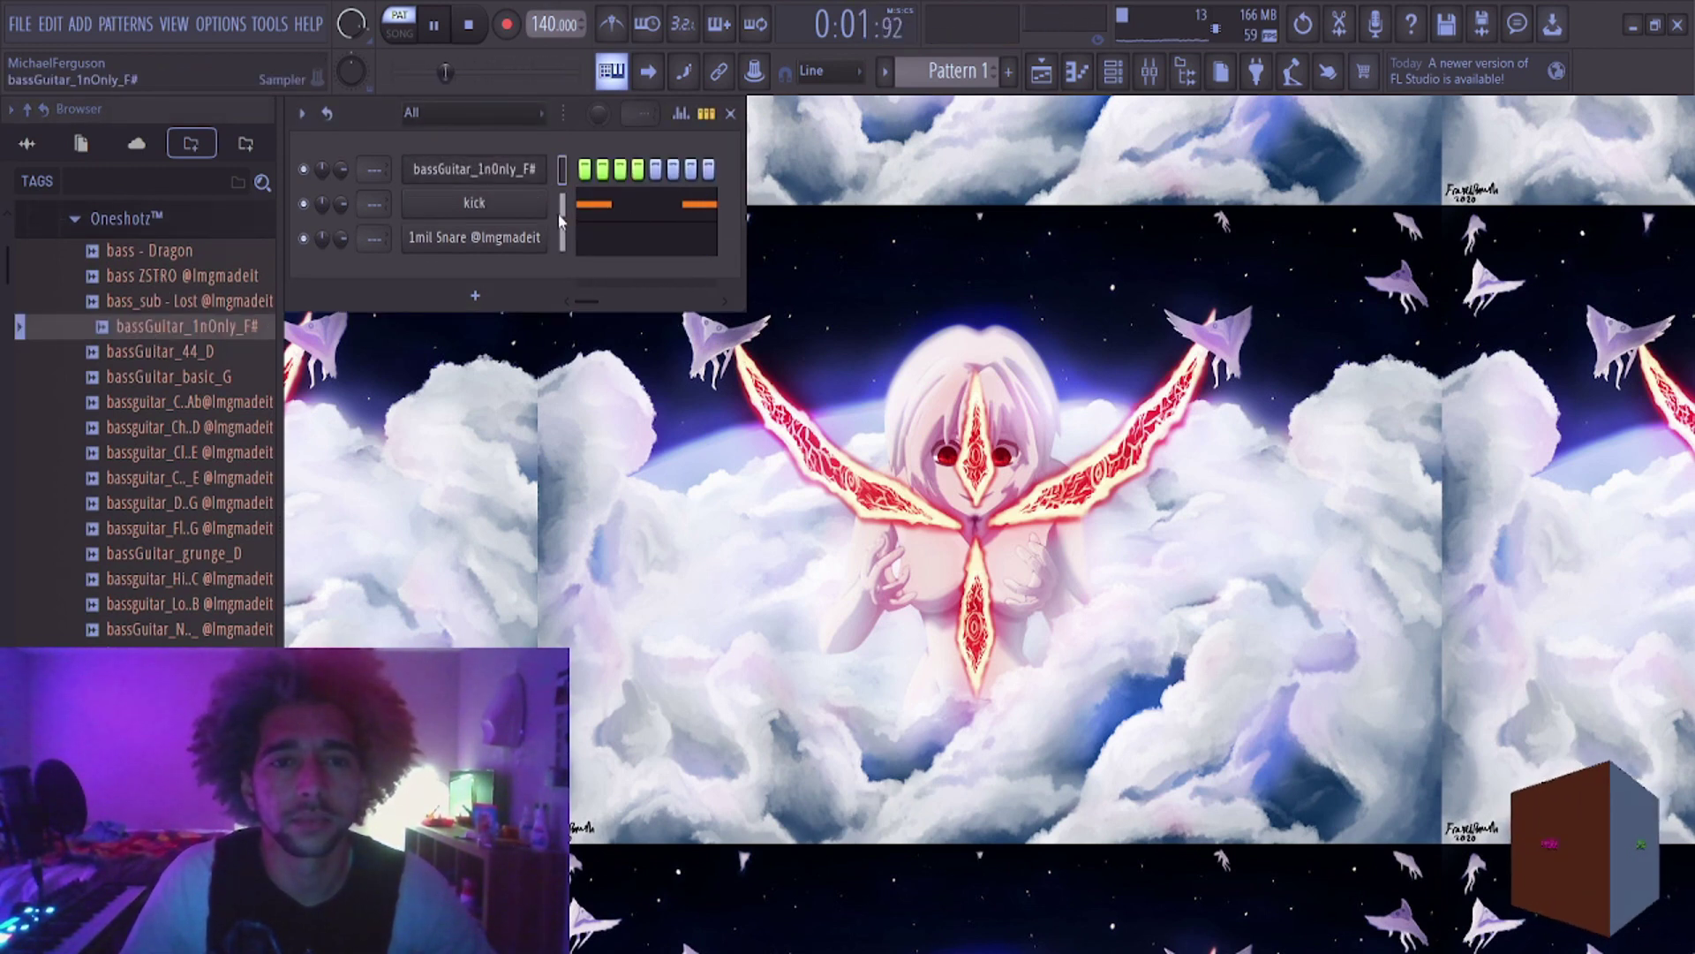
Step: Place a short D#5 note at the start of bar 1 in the bassGuitar_1nOnly_F# piano roll
key("F7")
left_click(378, 330)
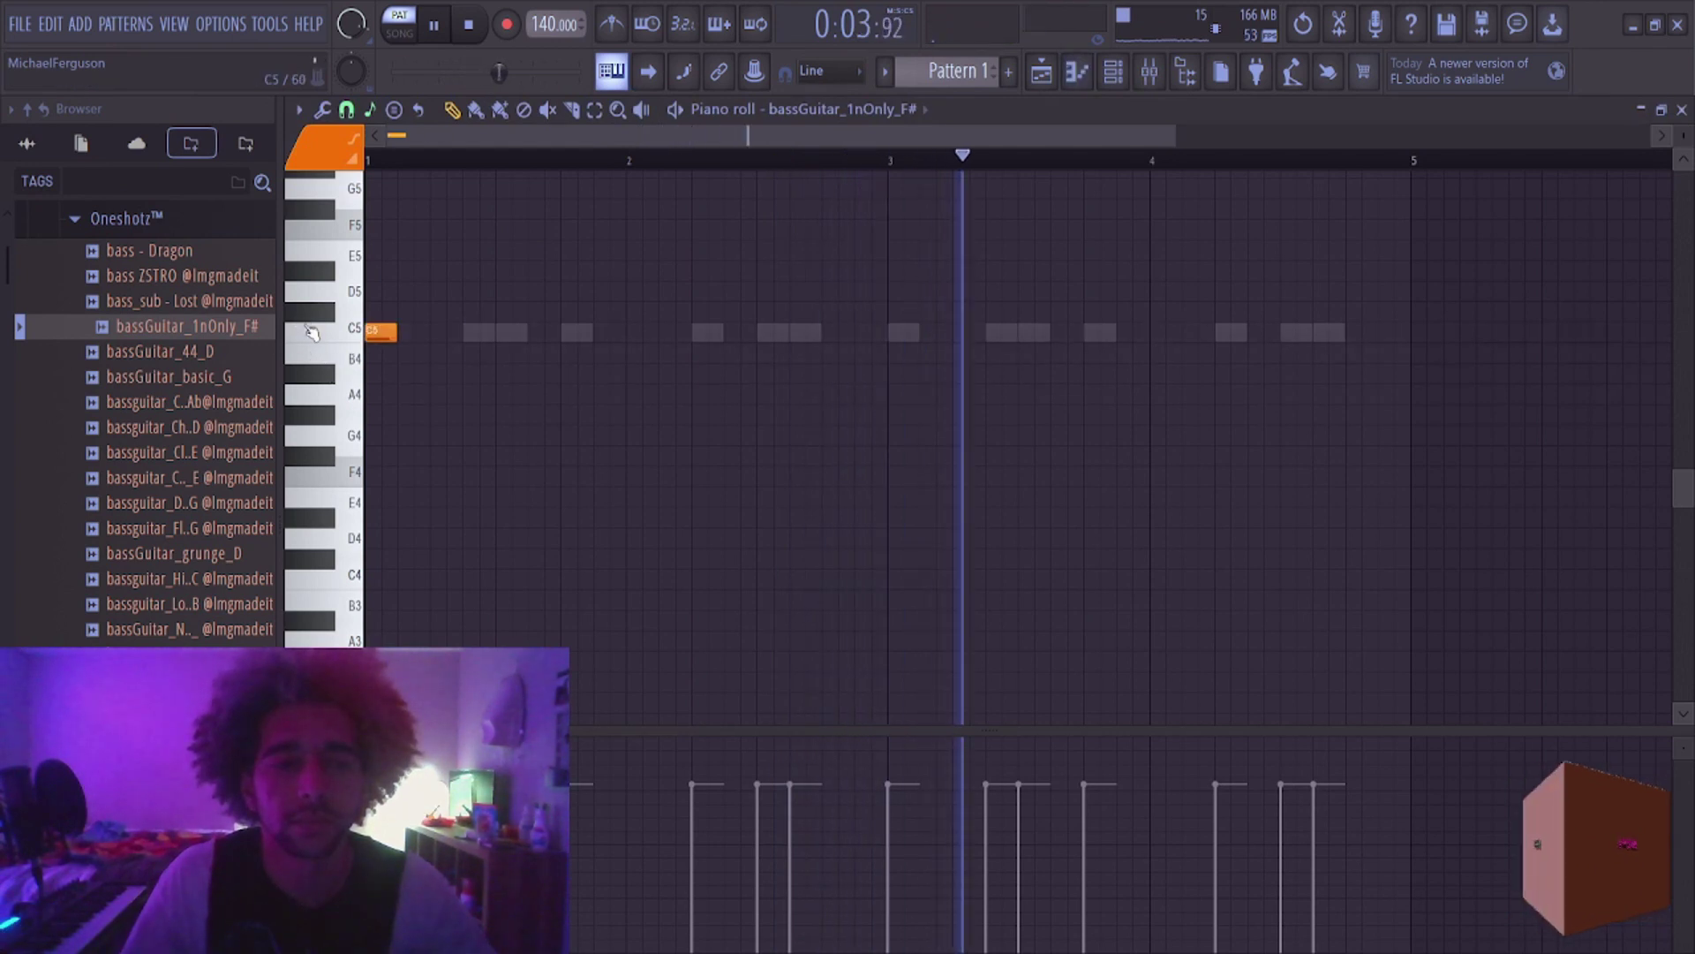
scroll(397, 424, "up", 2)
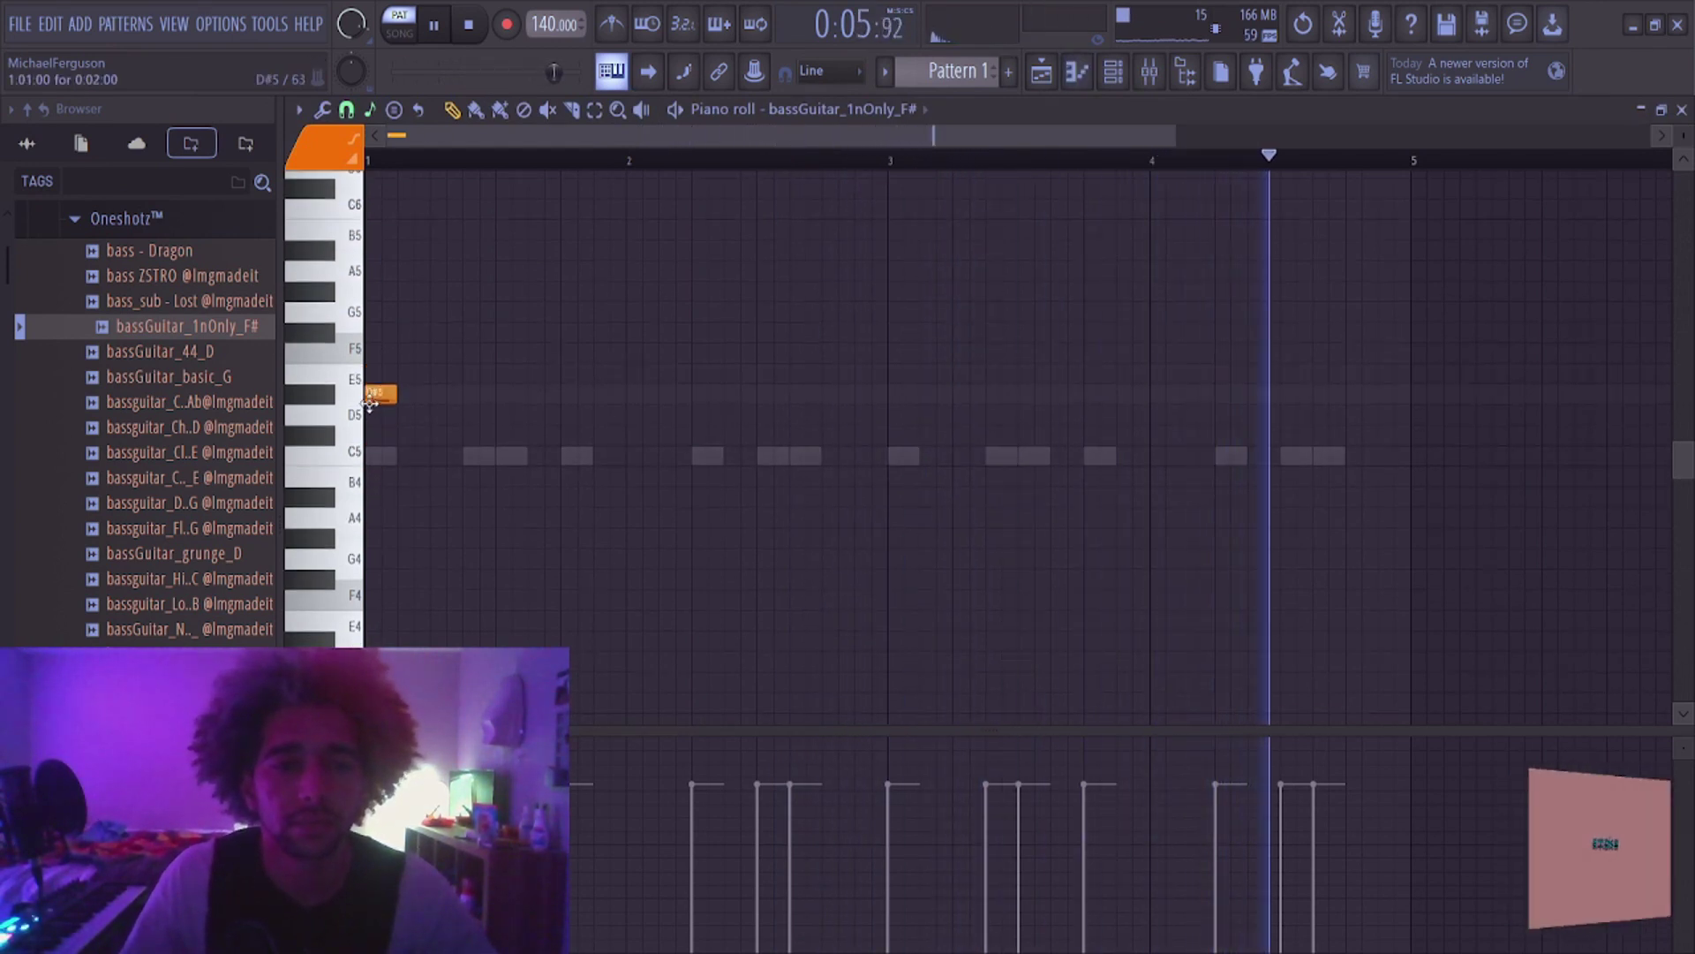
key("F7")
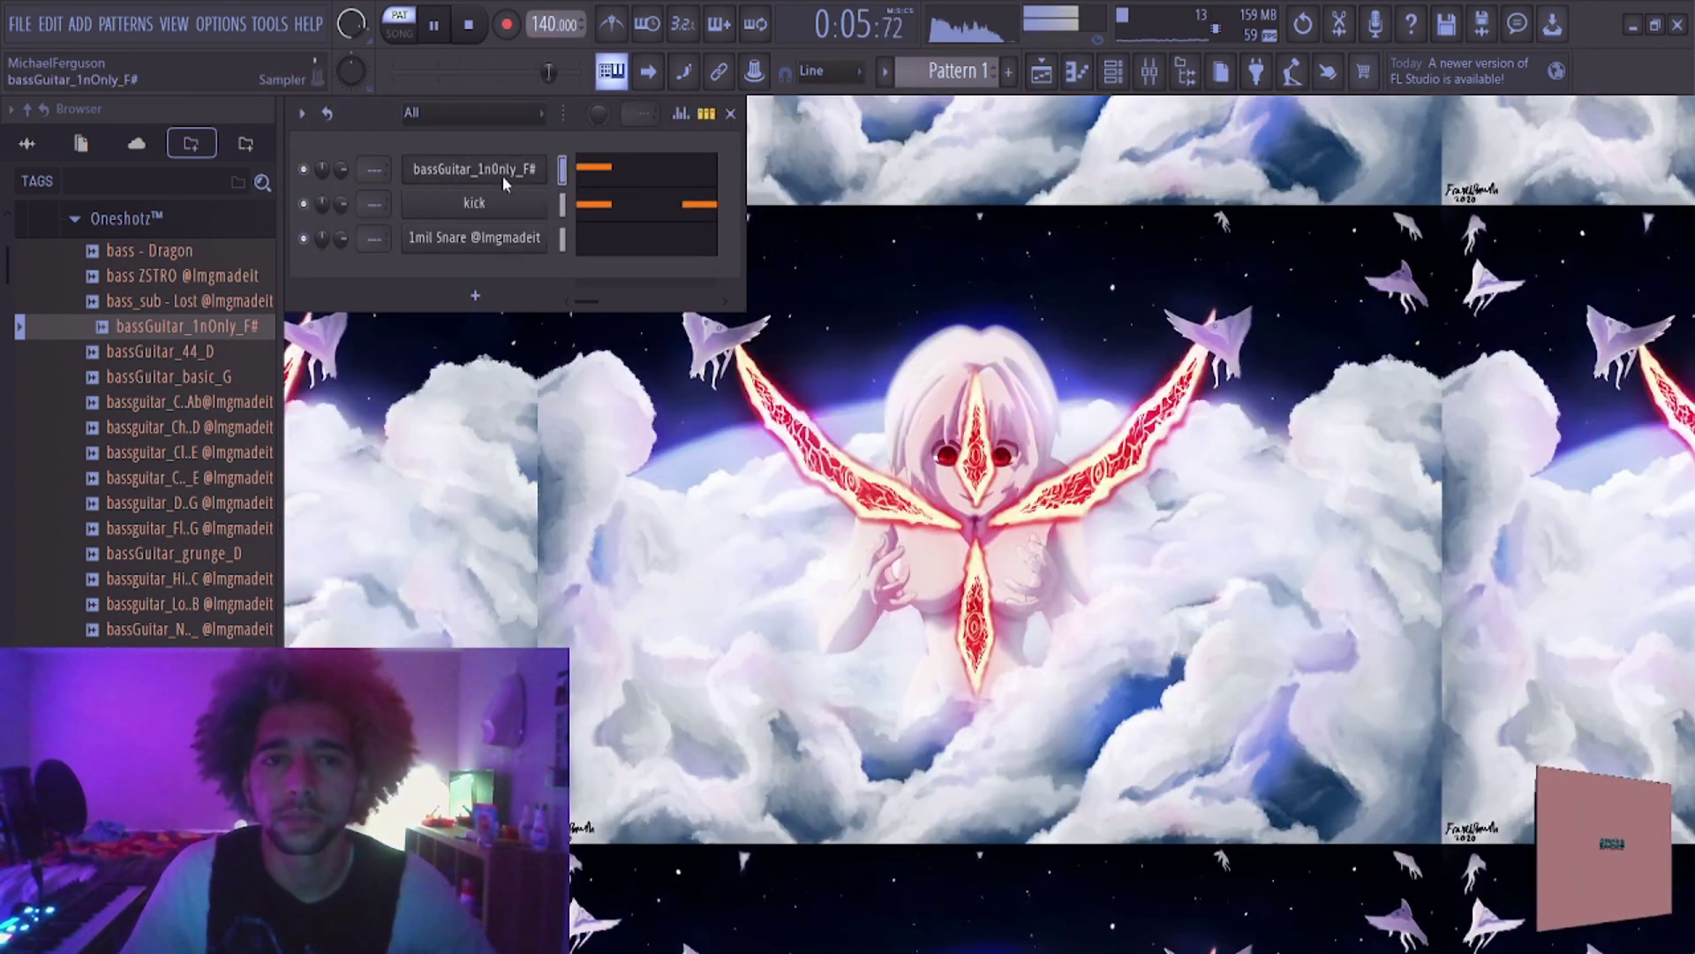
Step: Turn on Normalize and raise the Trim amount for the bassGuitar_1nOnly_F# sample
left_click(492, 168)
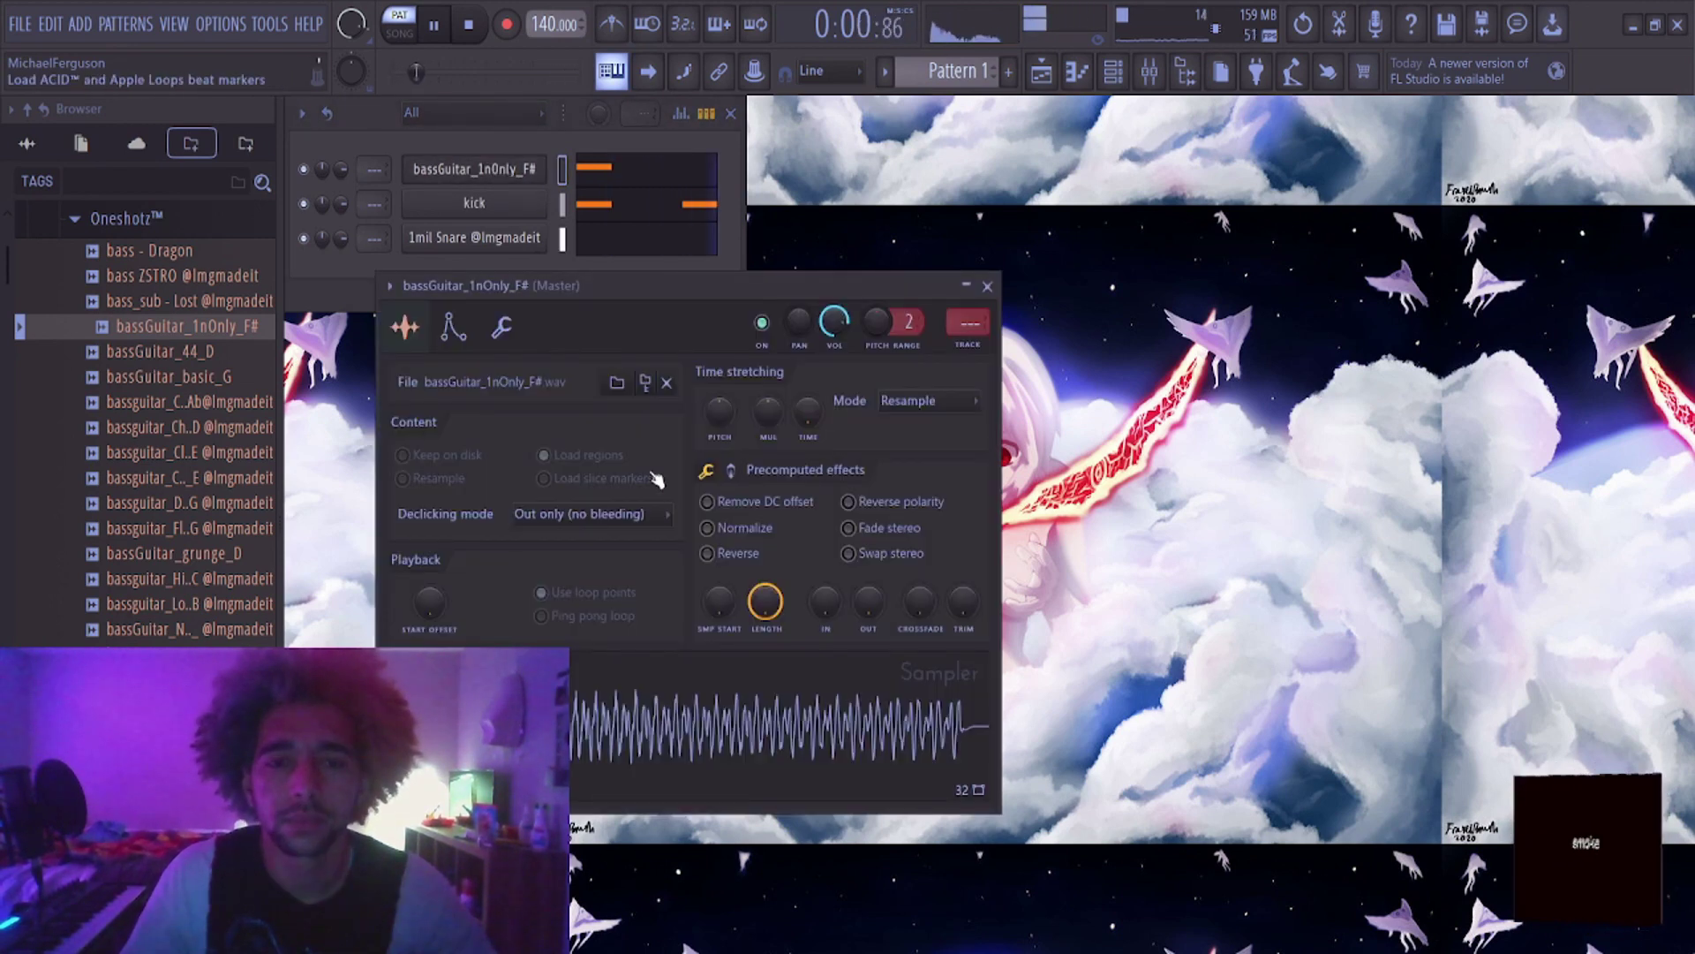
left_click_drag(962, 601, 963, 574)
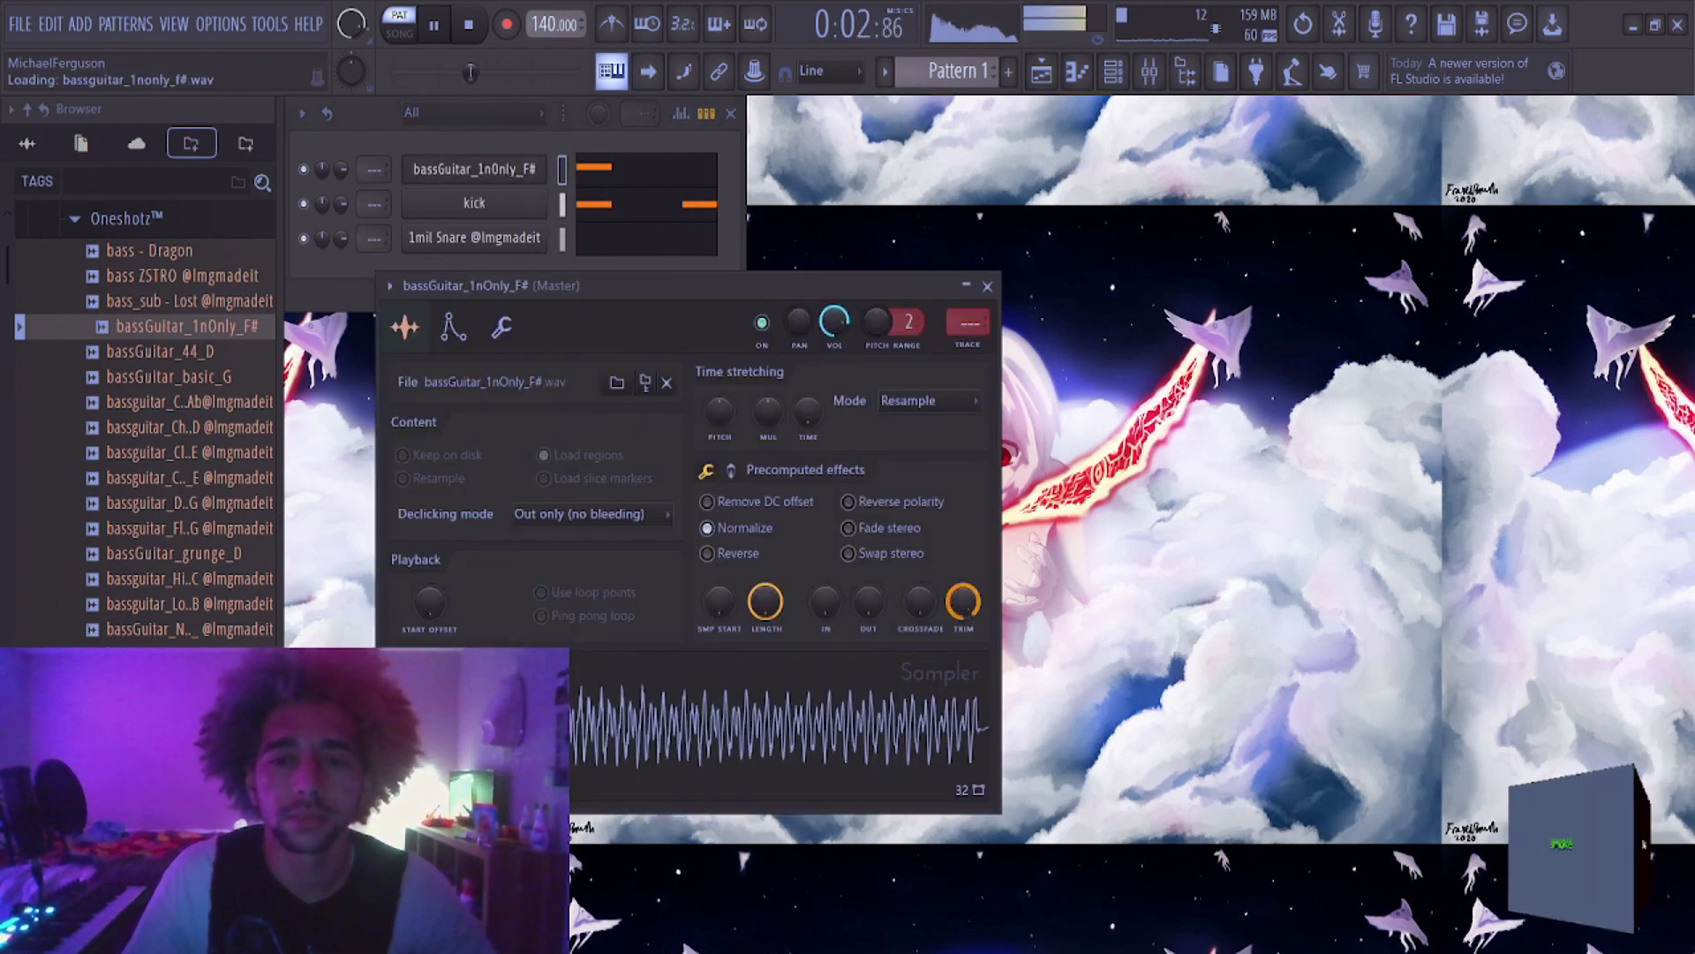
left_click(987, 286)
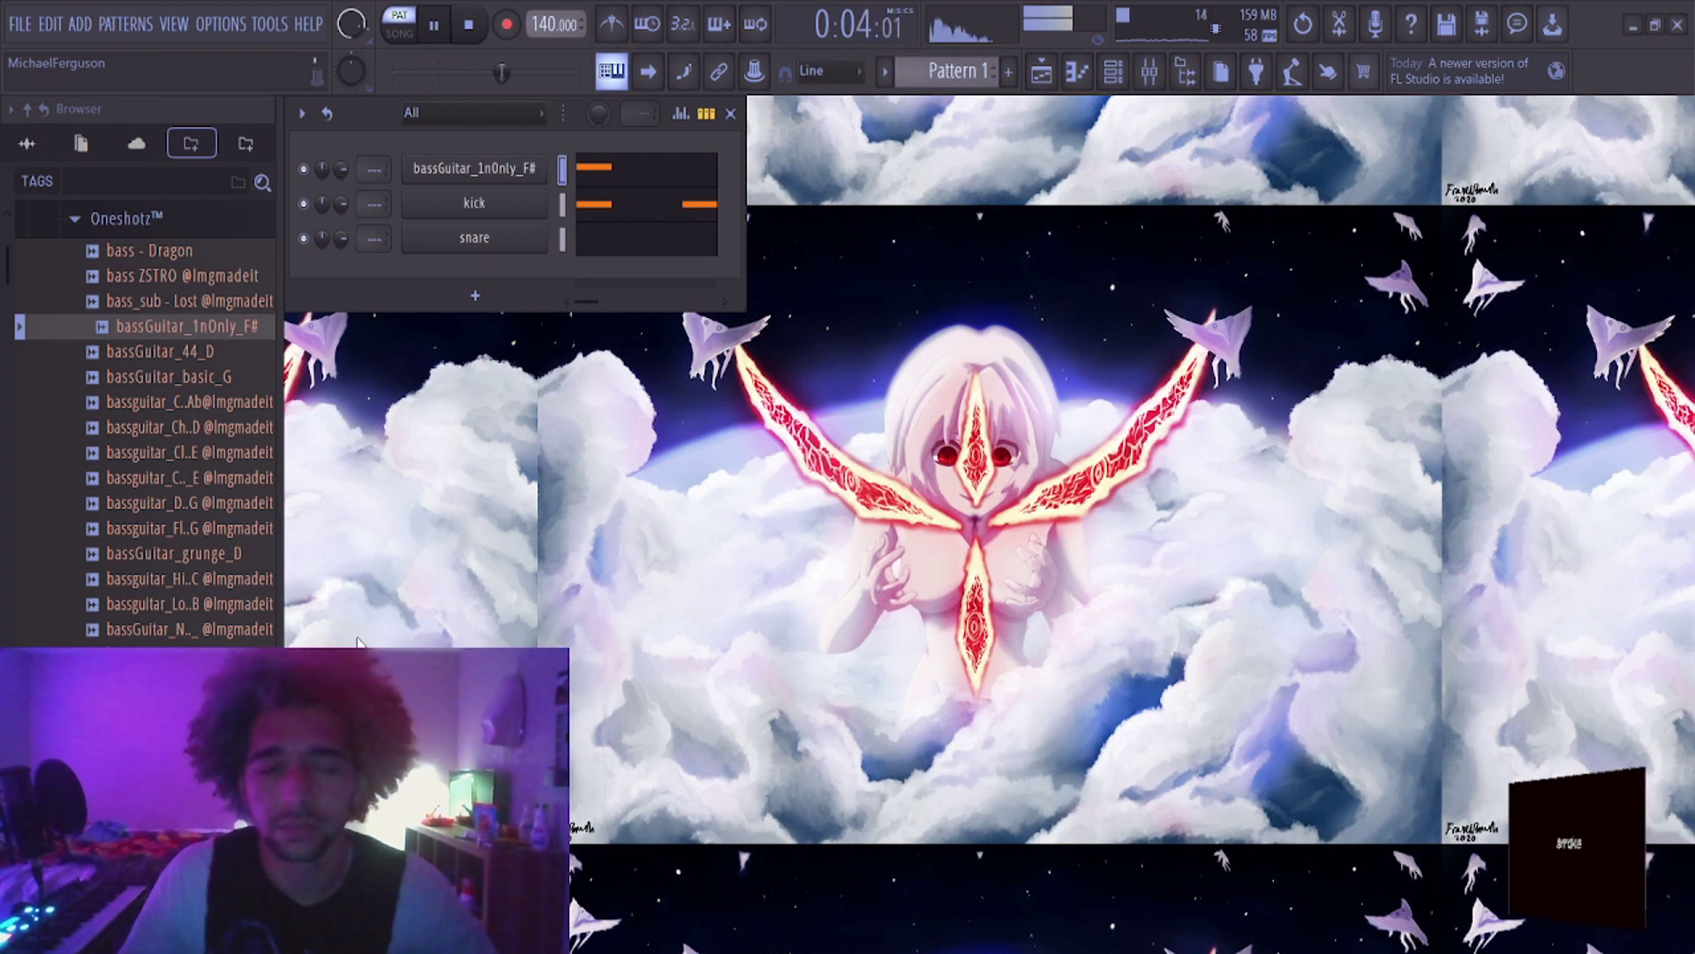
Step: Add guitar_Delayed_F# as a channel above the bass guitar and place a short C5 note at the start of bar 1
scroll(185, 556, "down", 10)
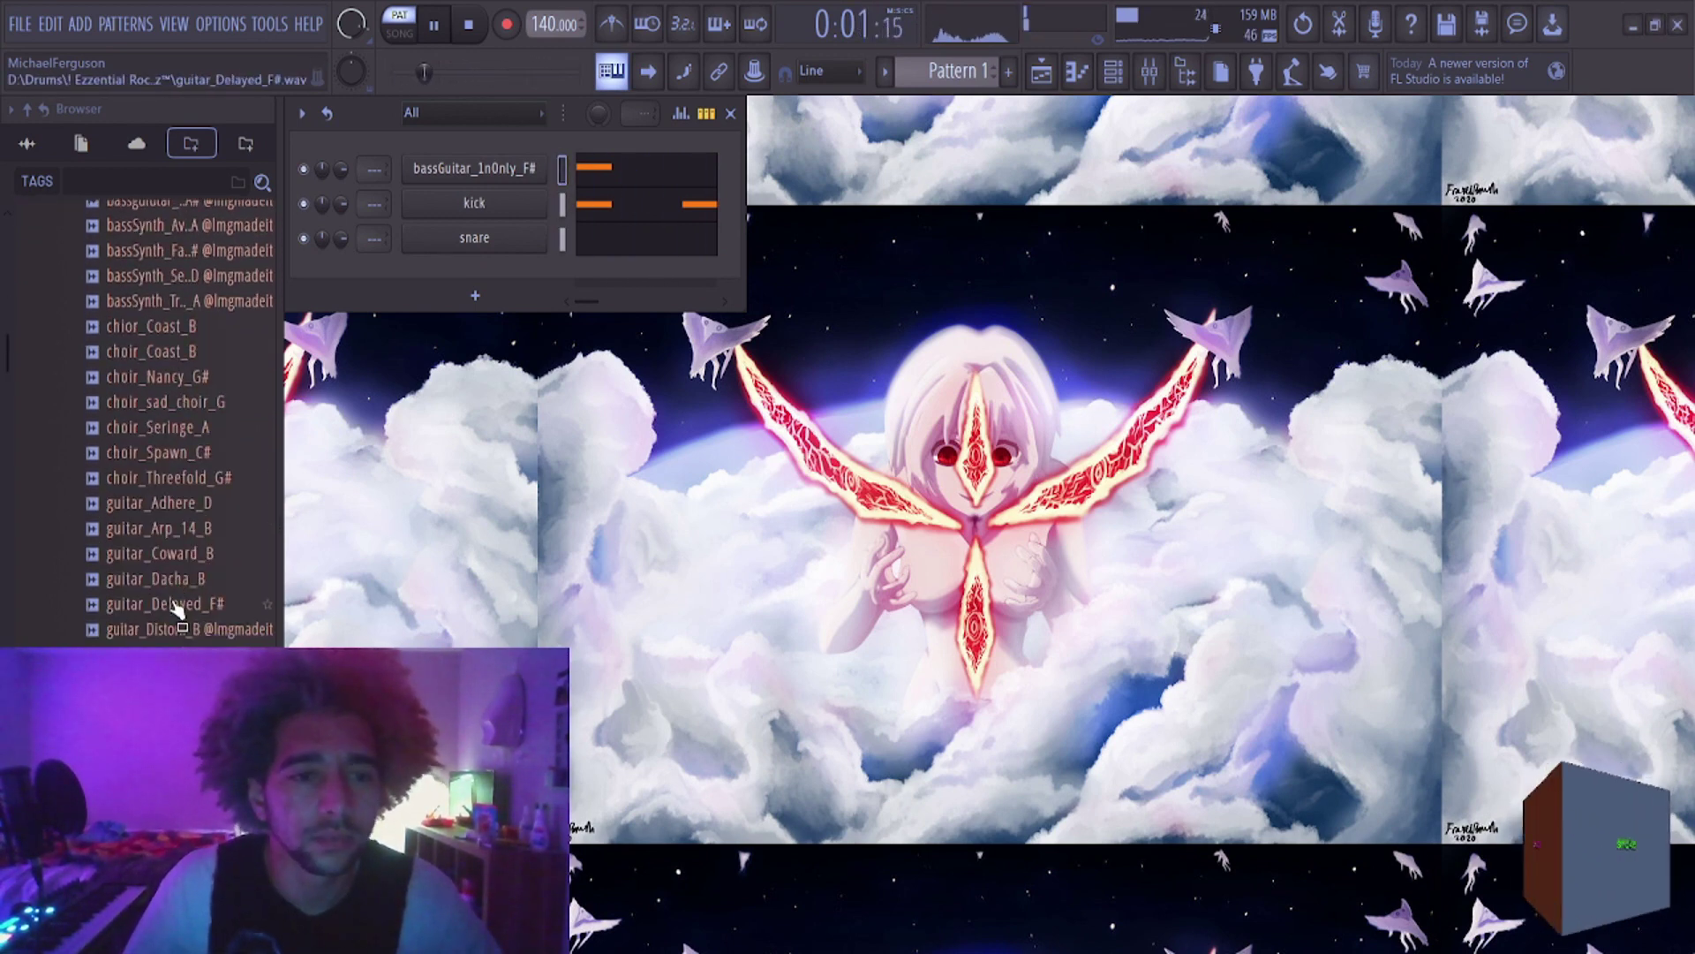
left_click_drag(175, 608, 489, 159)
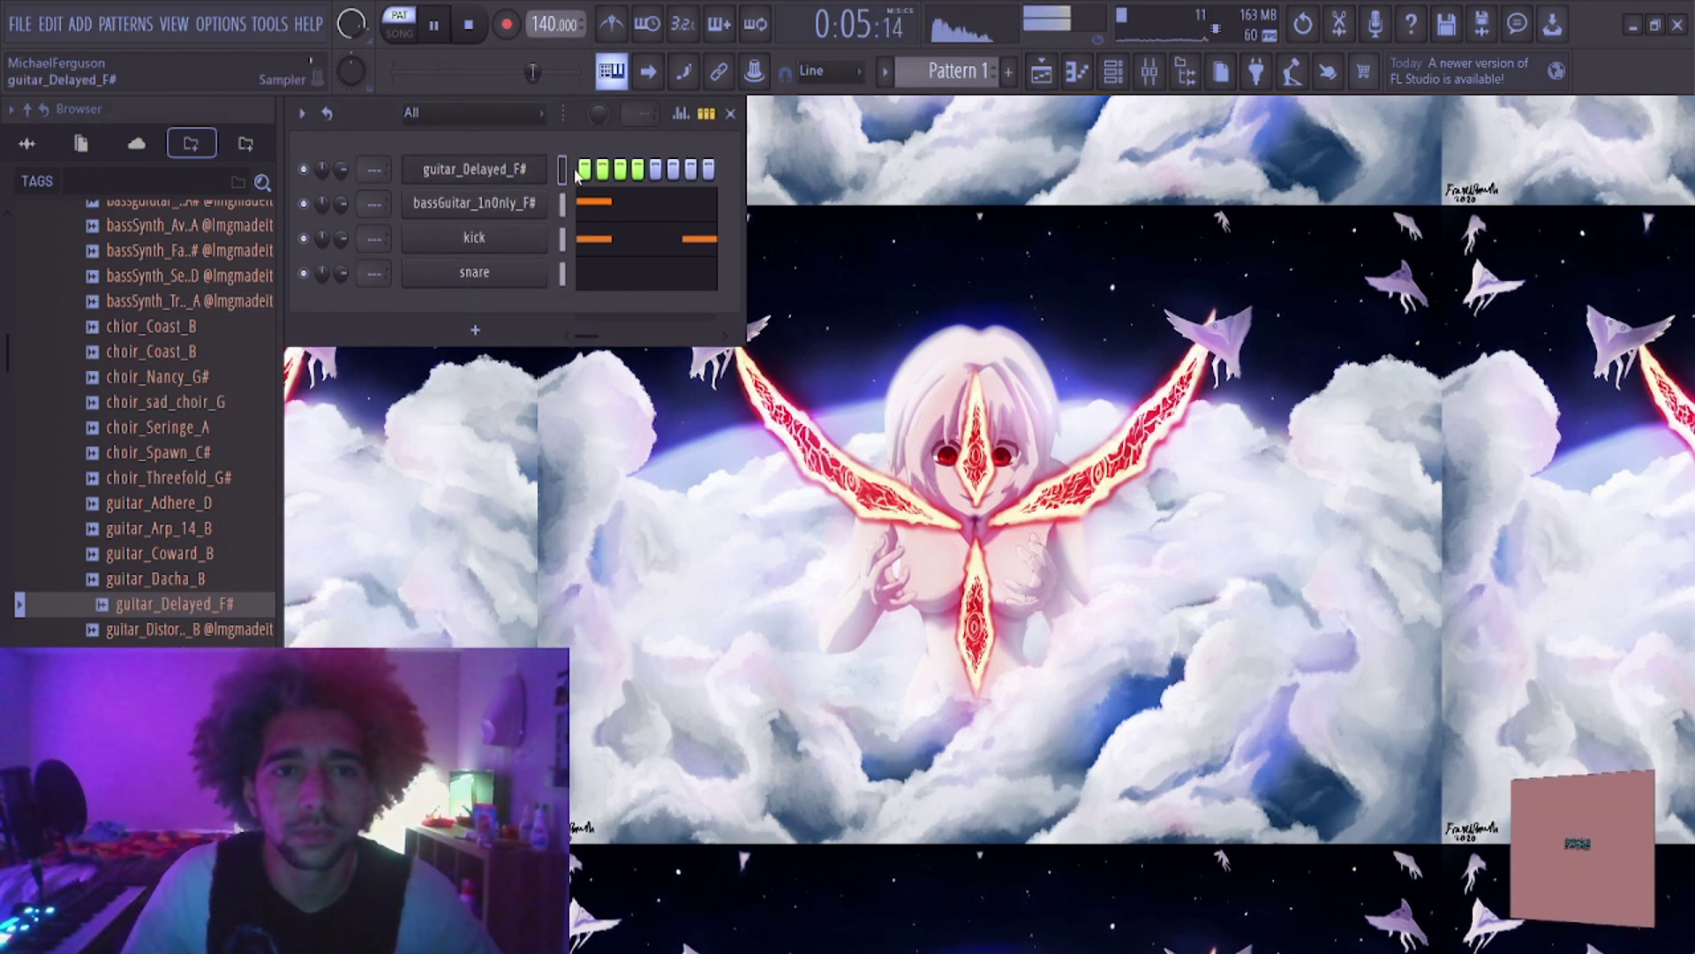
key("F7")
left_click(371, 392)
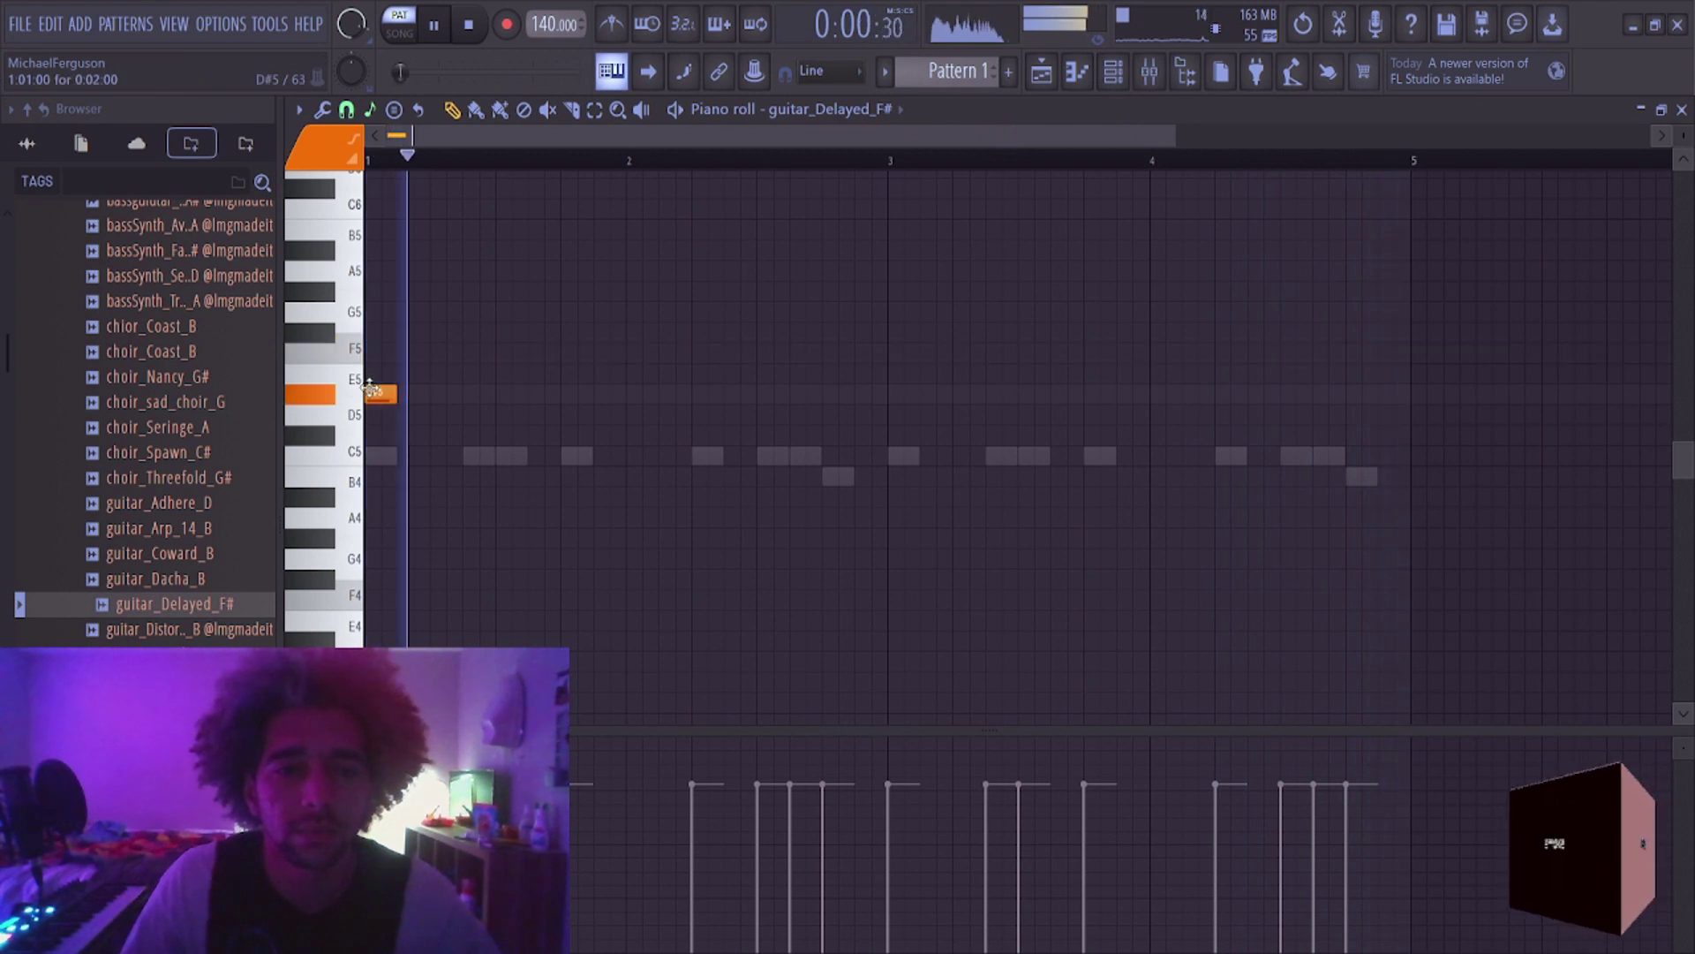
left_click(380, 456)
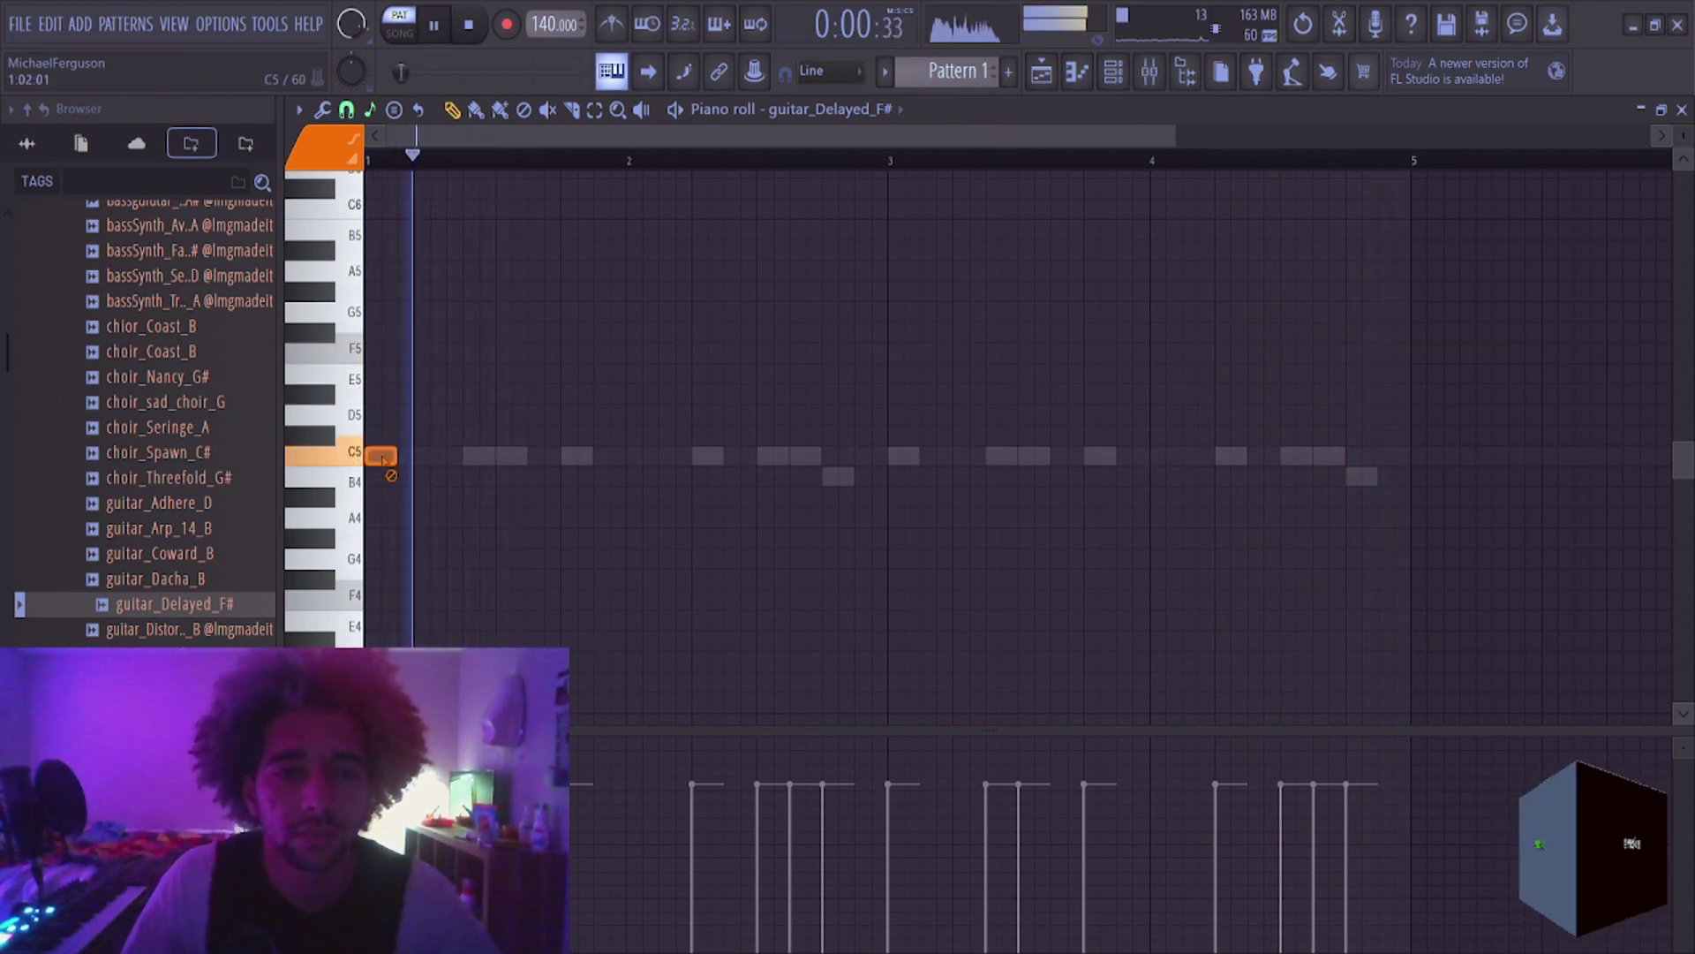
key("space")
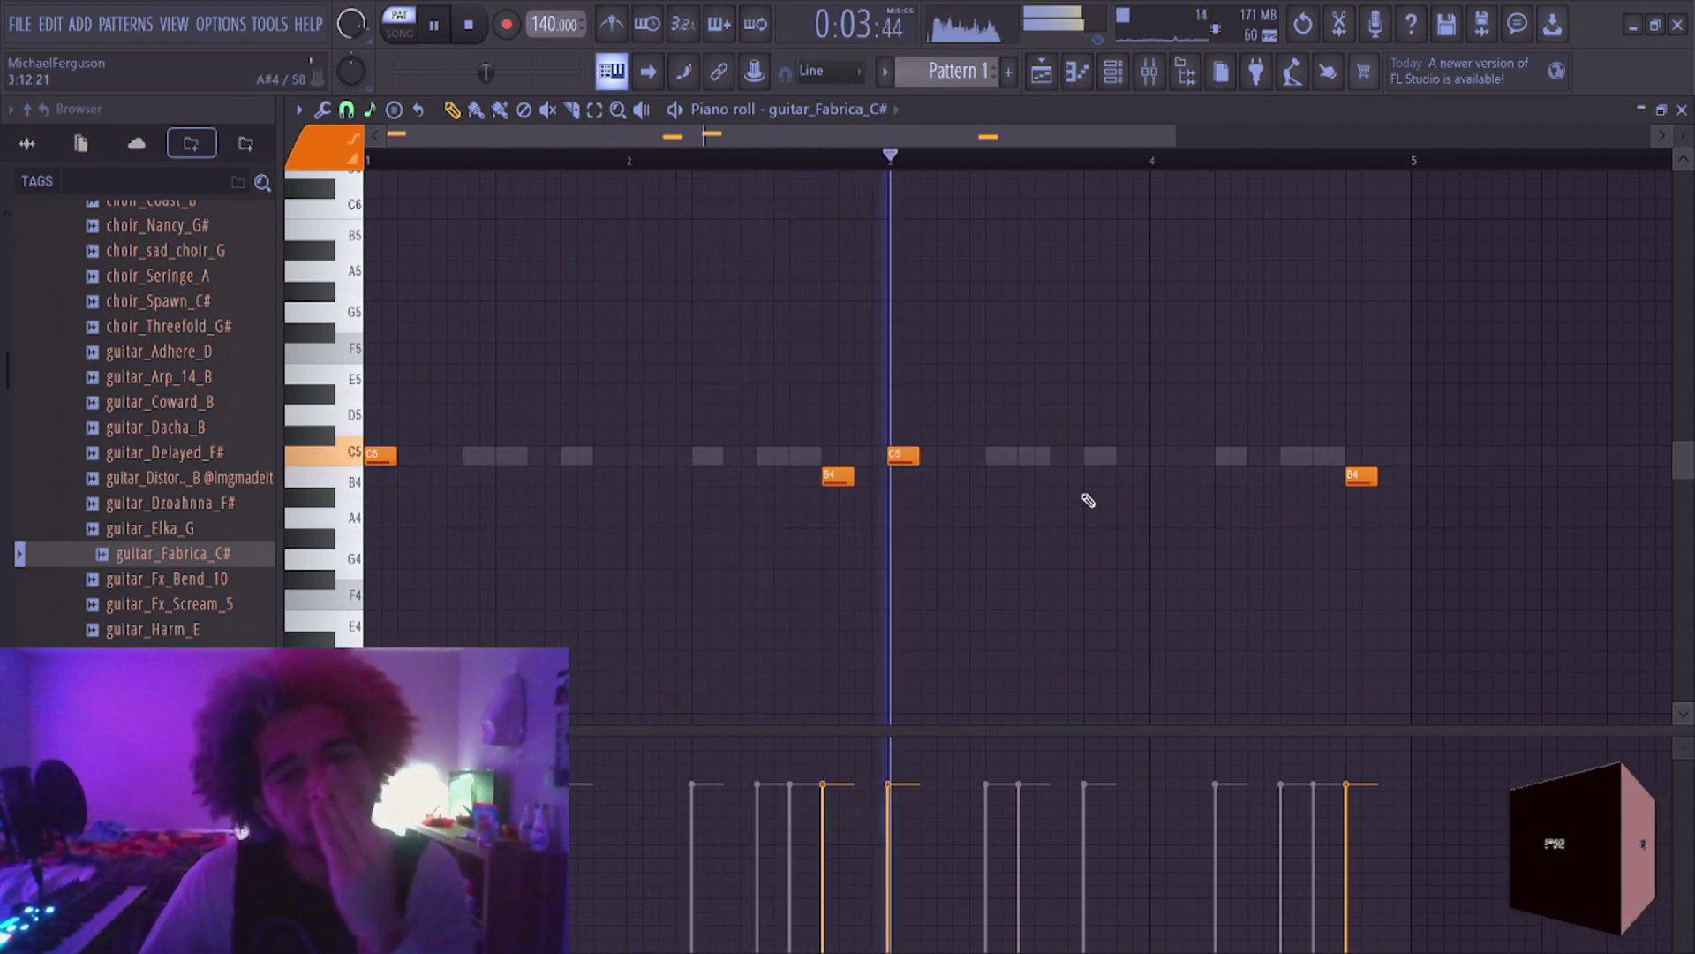
Step: Add C5 notes on beat 3 of bars 1 and 3 in the guitar_Fabrica_C# piano roll
left_click(1038, 459)
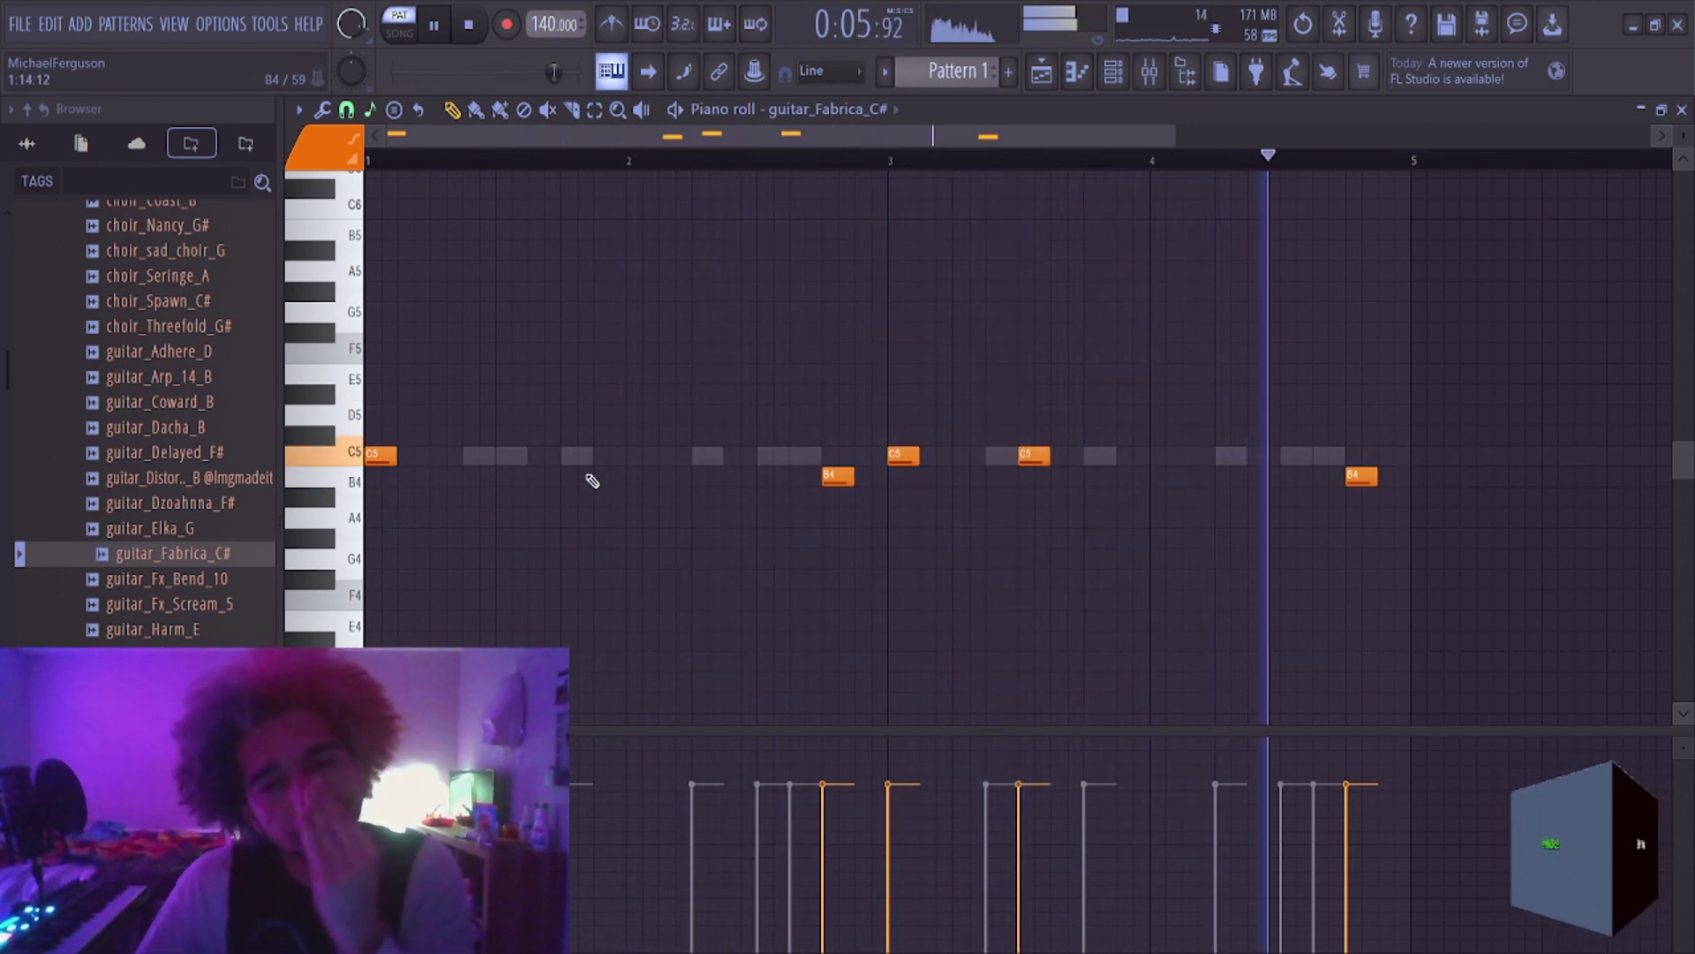
left_click(494, 459)
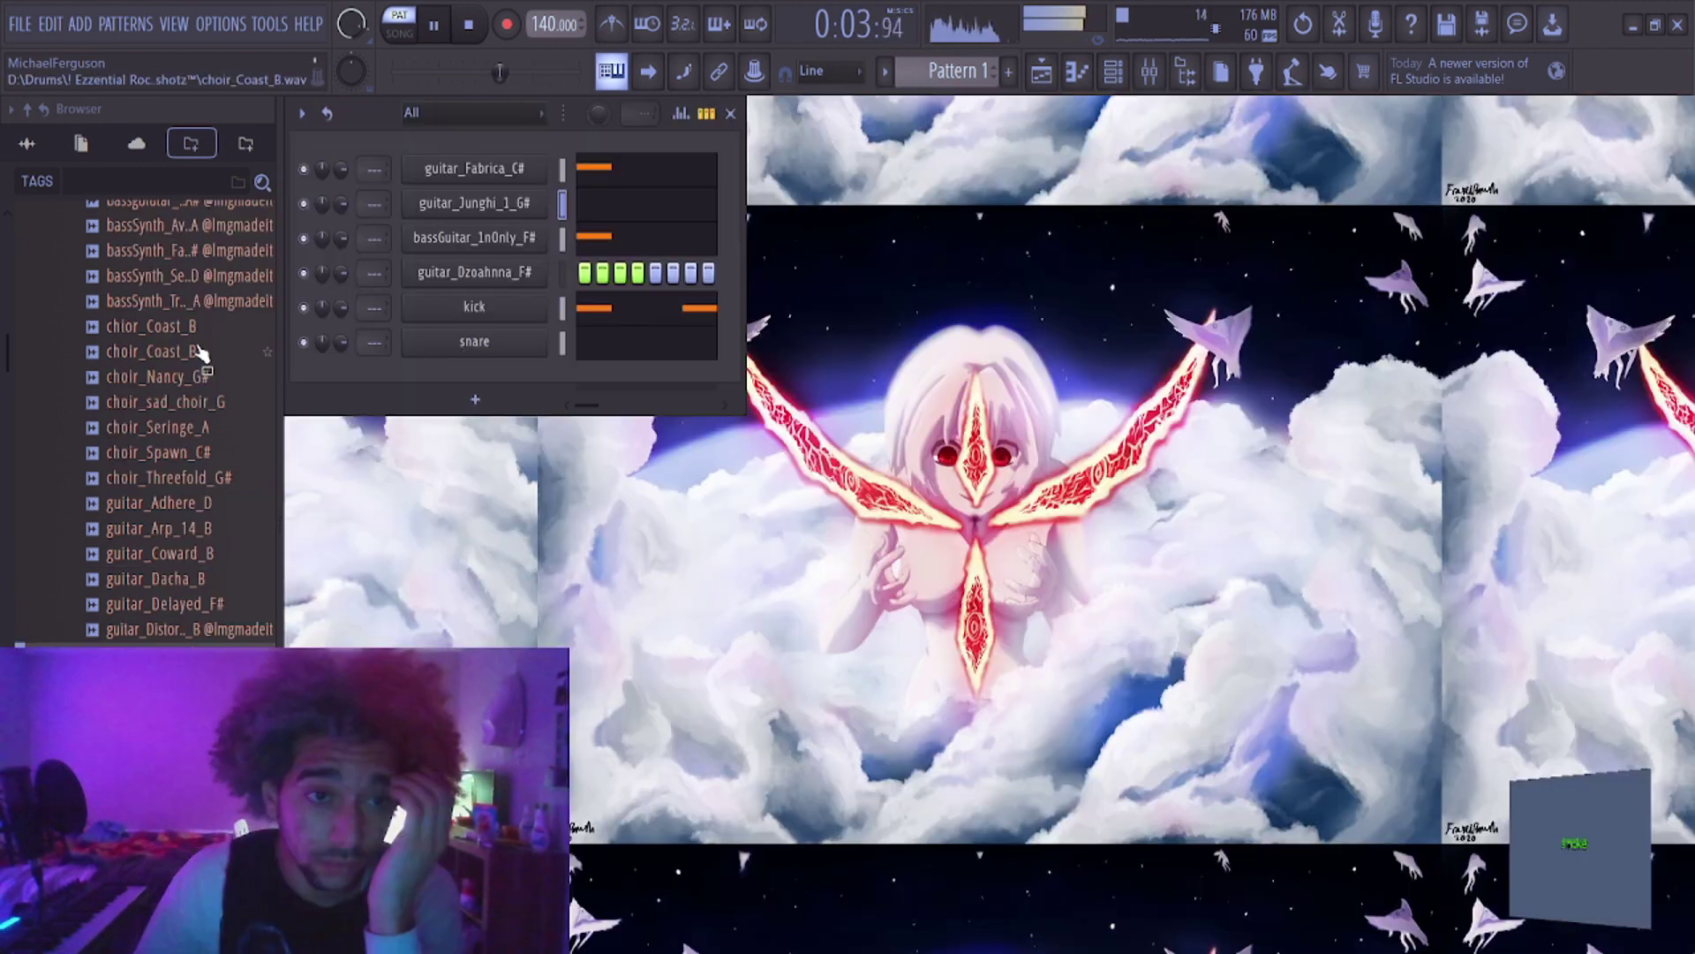
Step: Browse the Oneshotz guitar and synth samples for another layer and preview choir_Threefold_G#
scroll(250, 507, "up", 5)
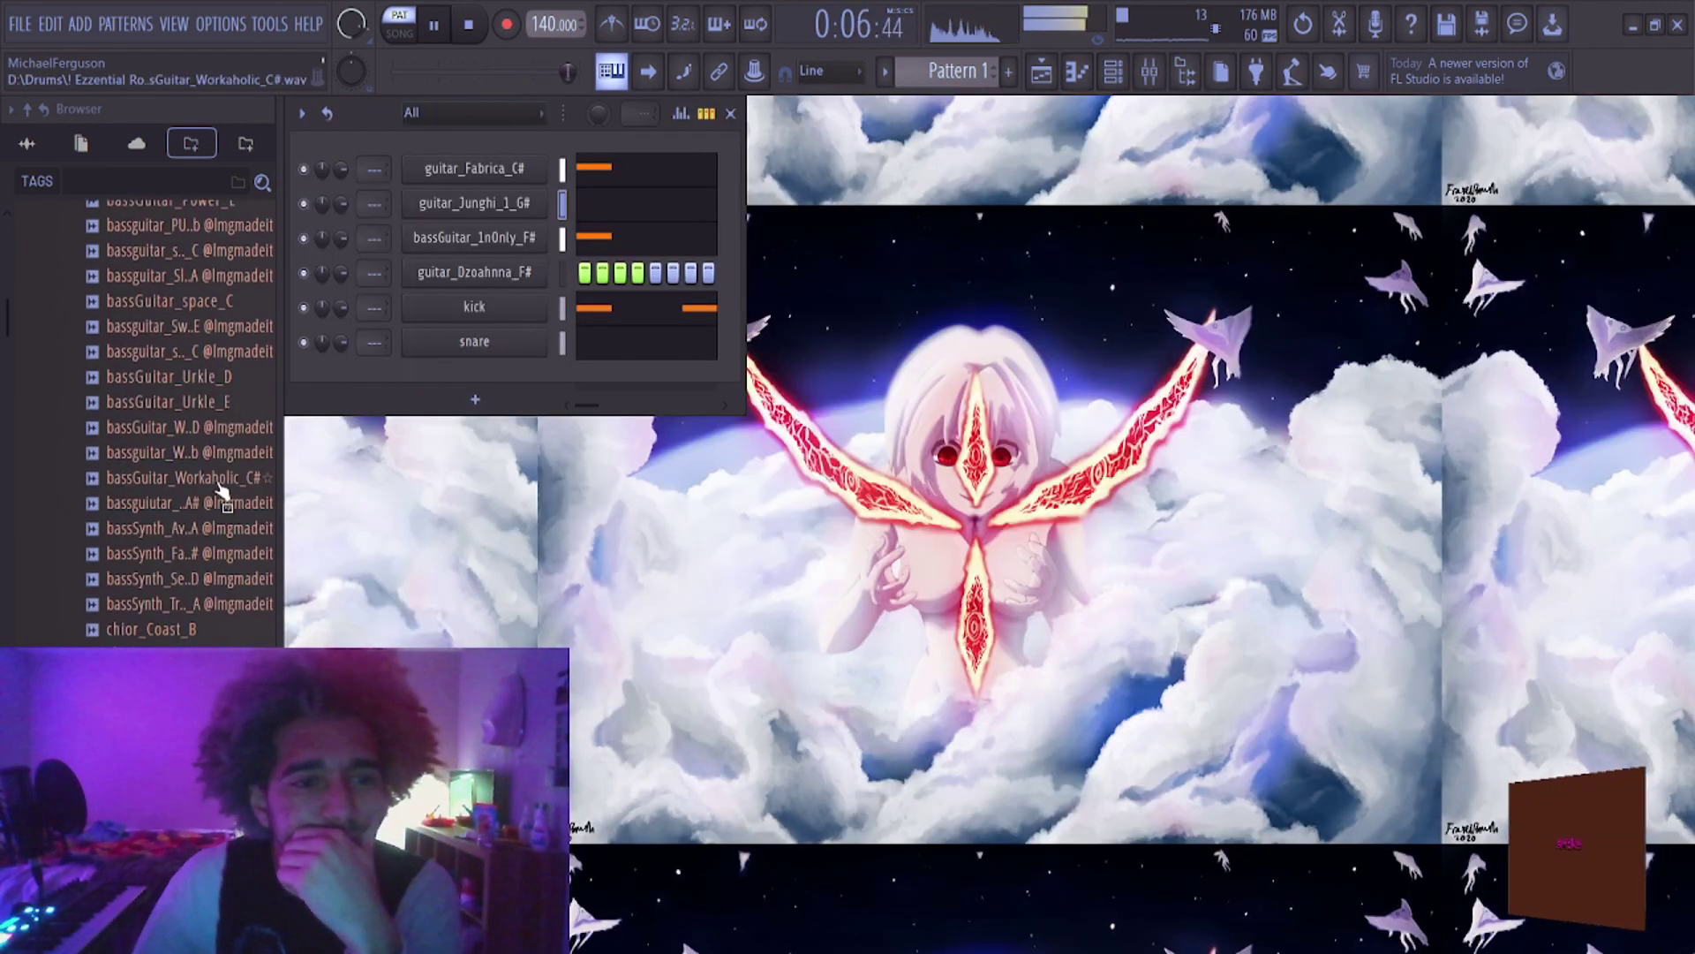
scroll(221, 503, "down", 4)
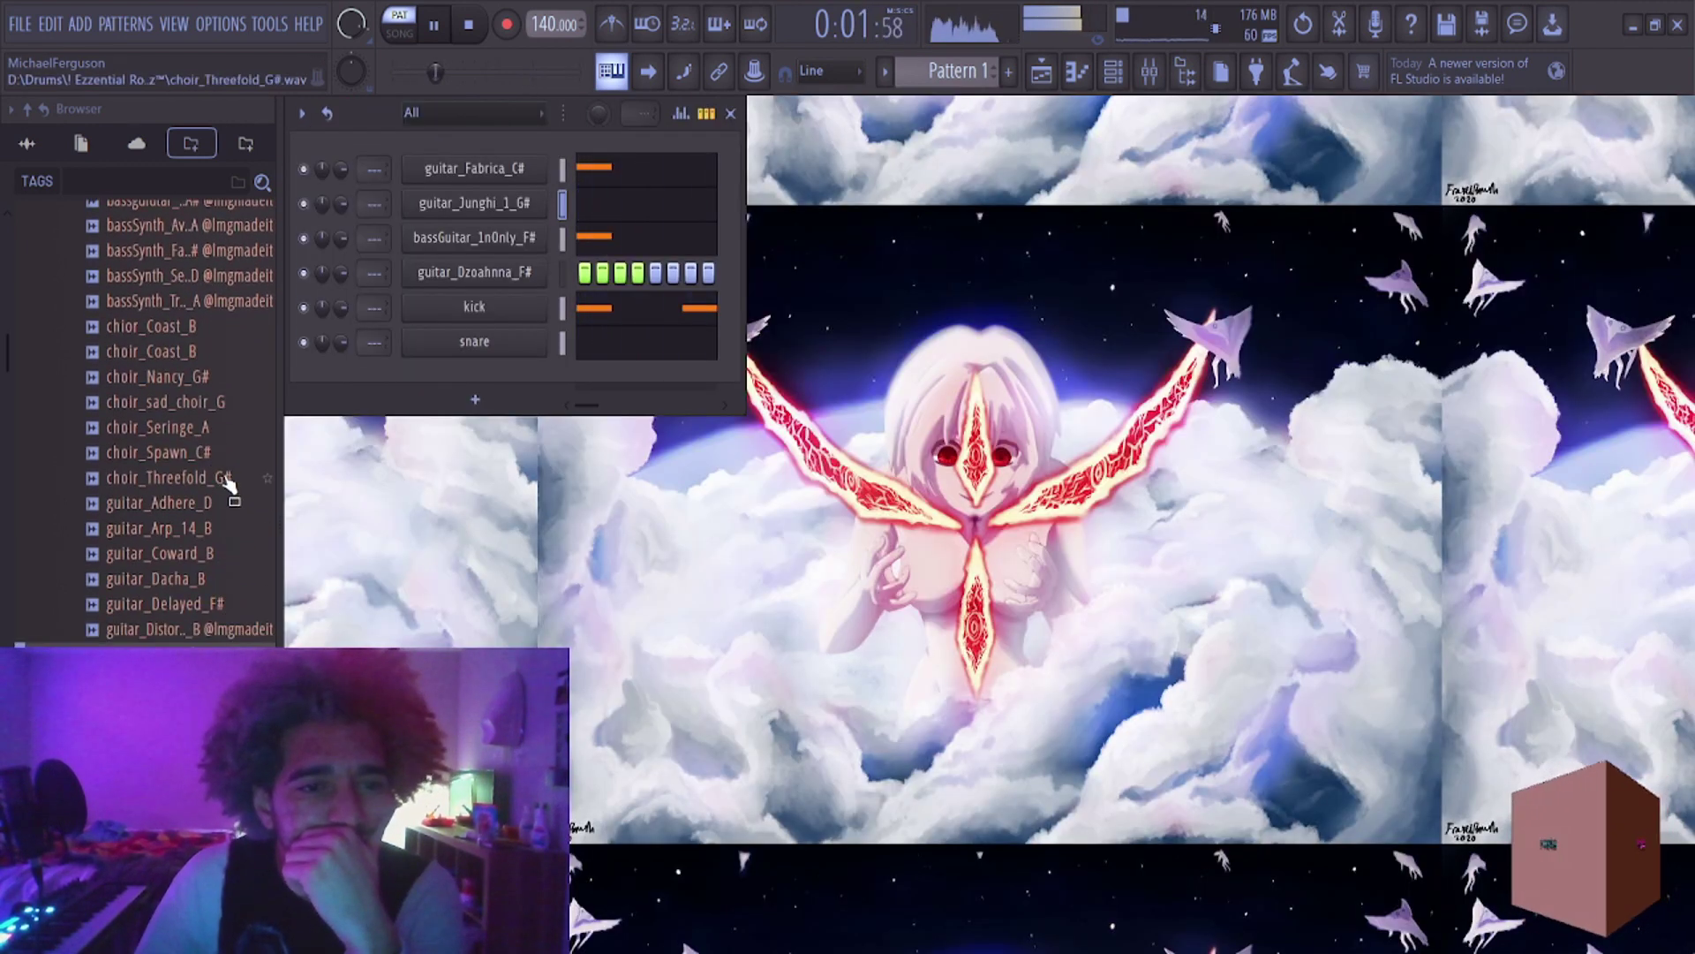
left_click(225, 477)
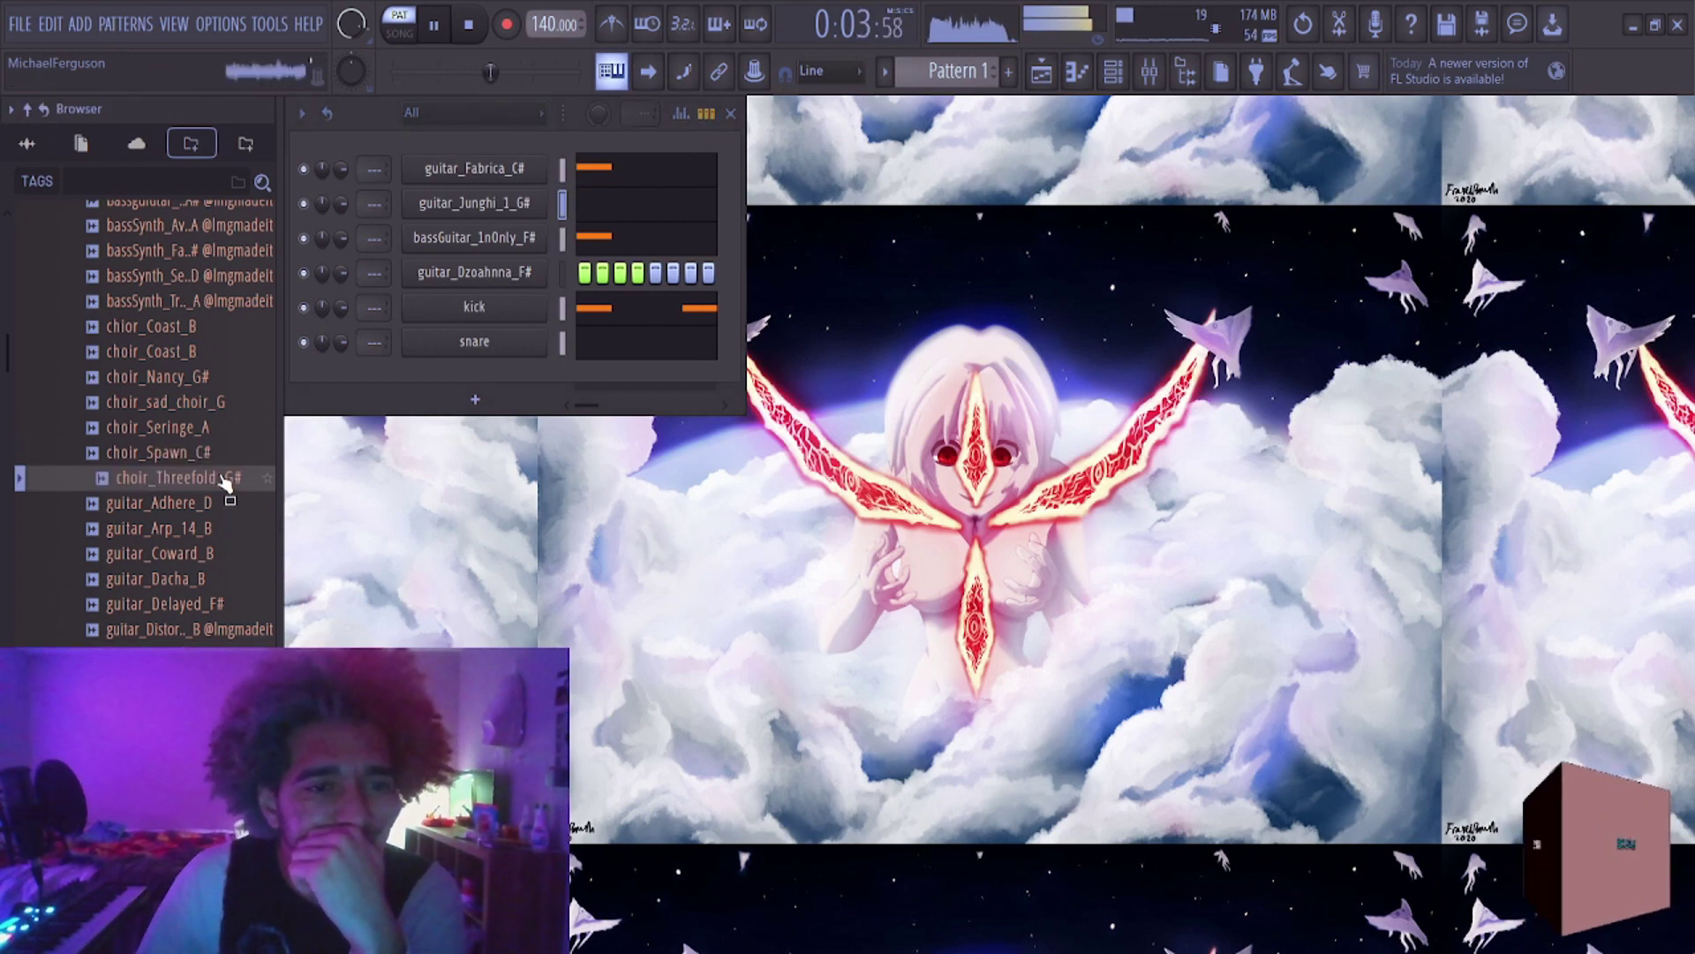
scroll(215, 455, "down", 12)
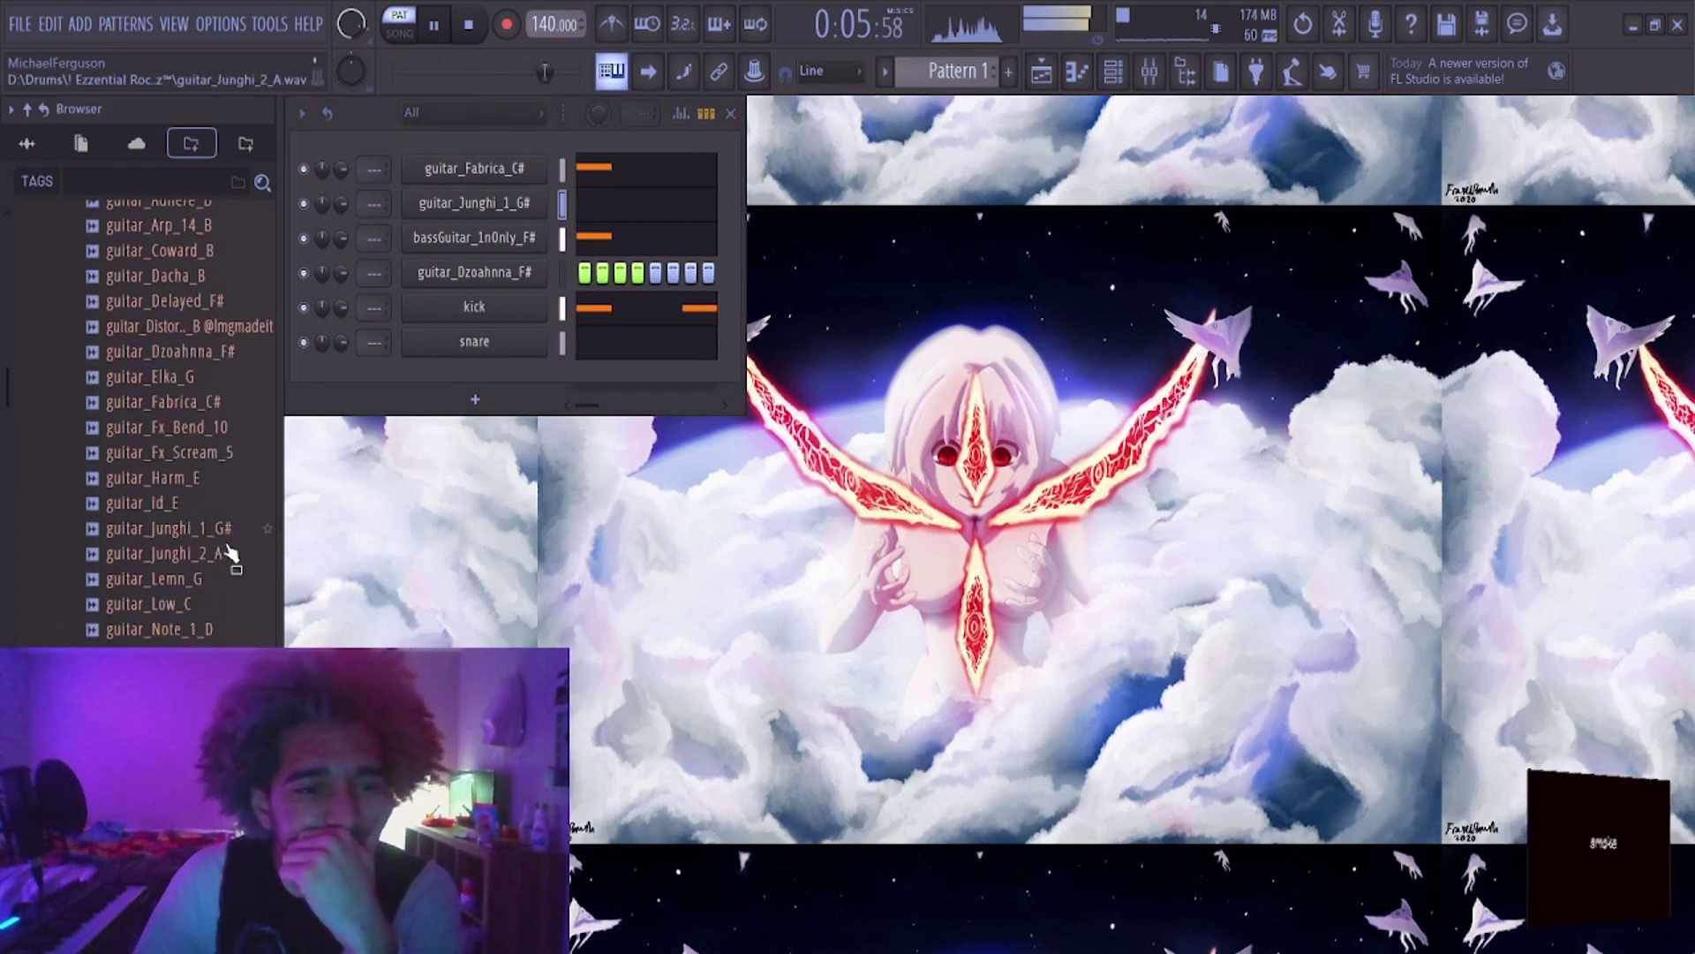
scroll(232, 552, "down", 15)
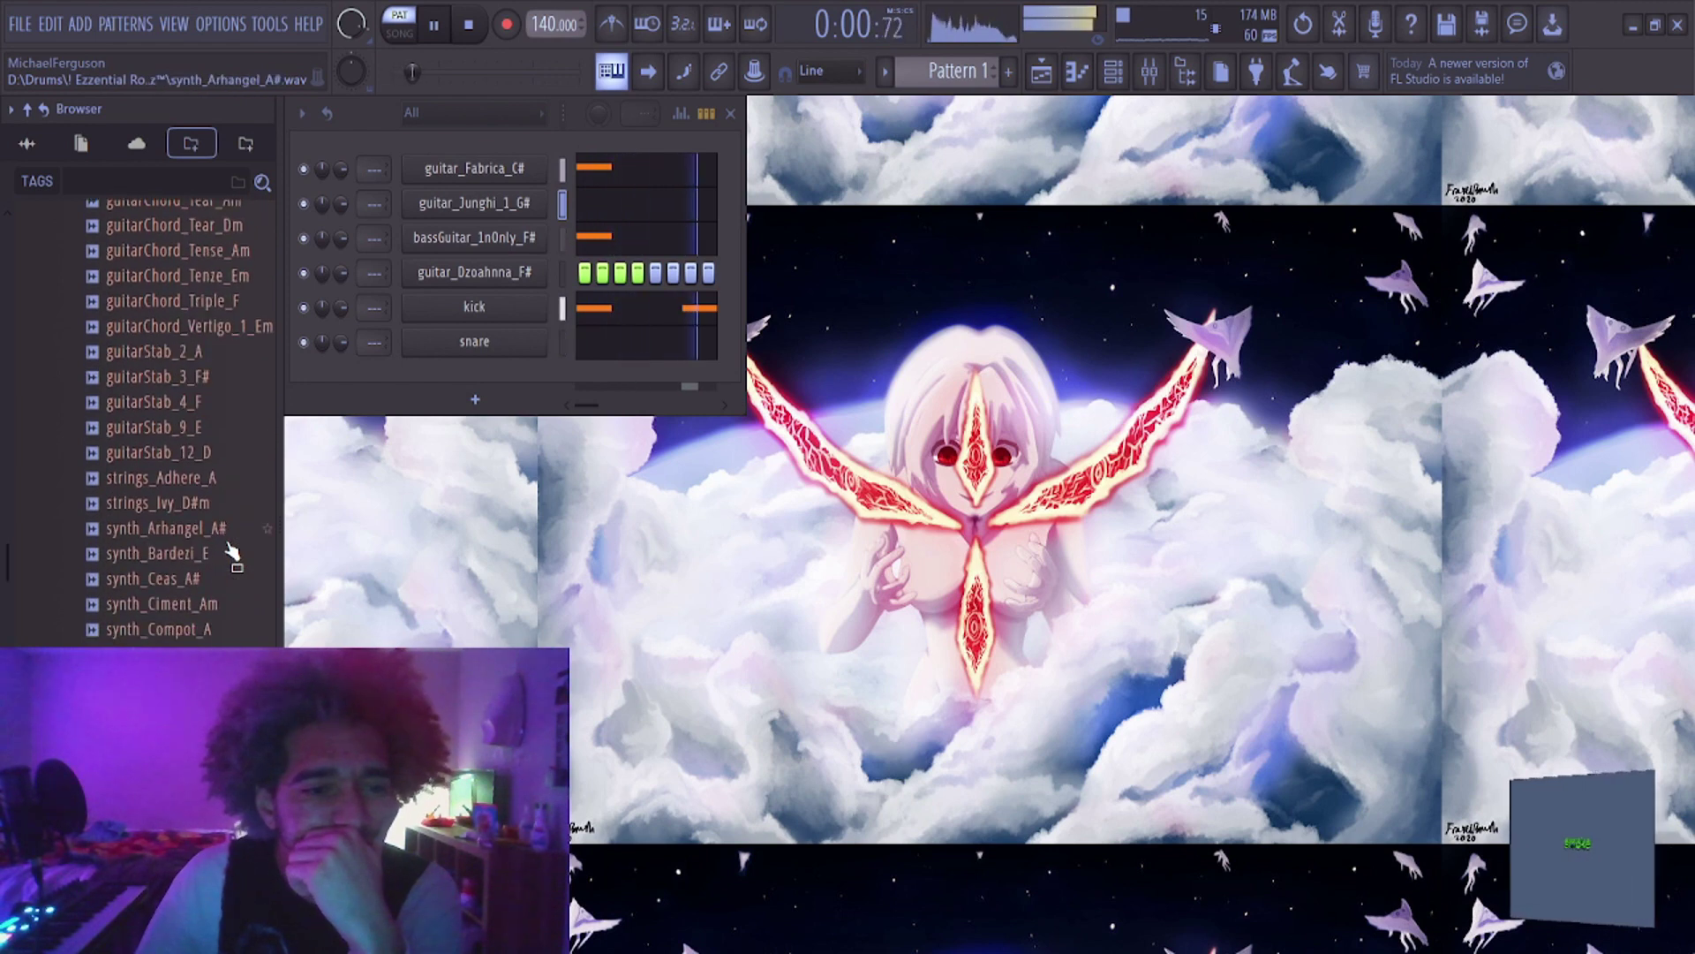
scroll(225, 543, "up", 10)
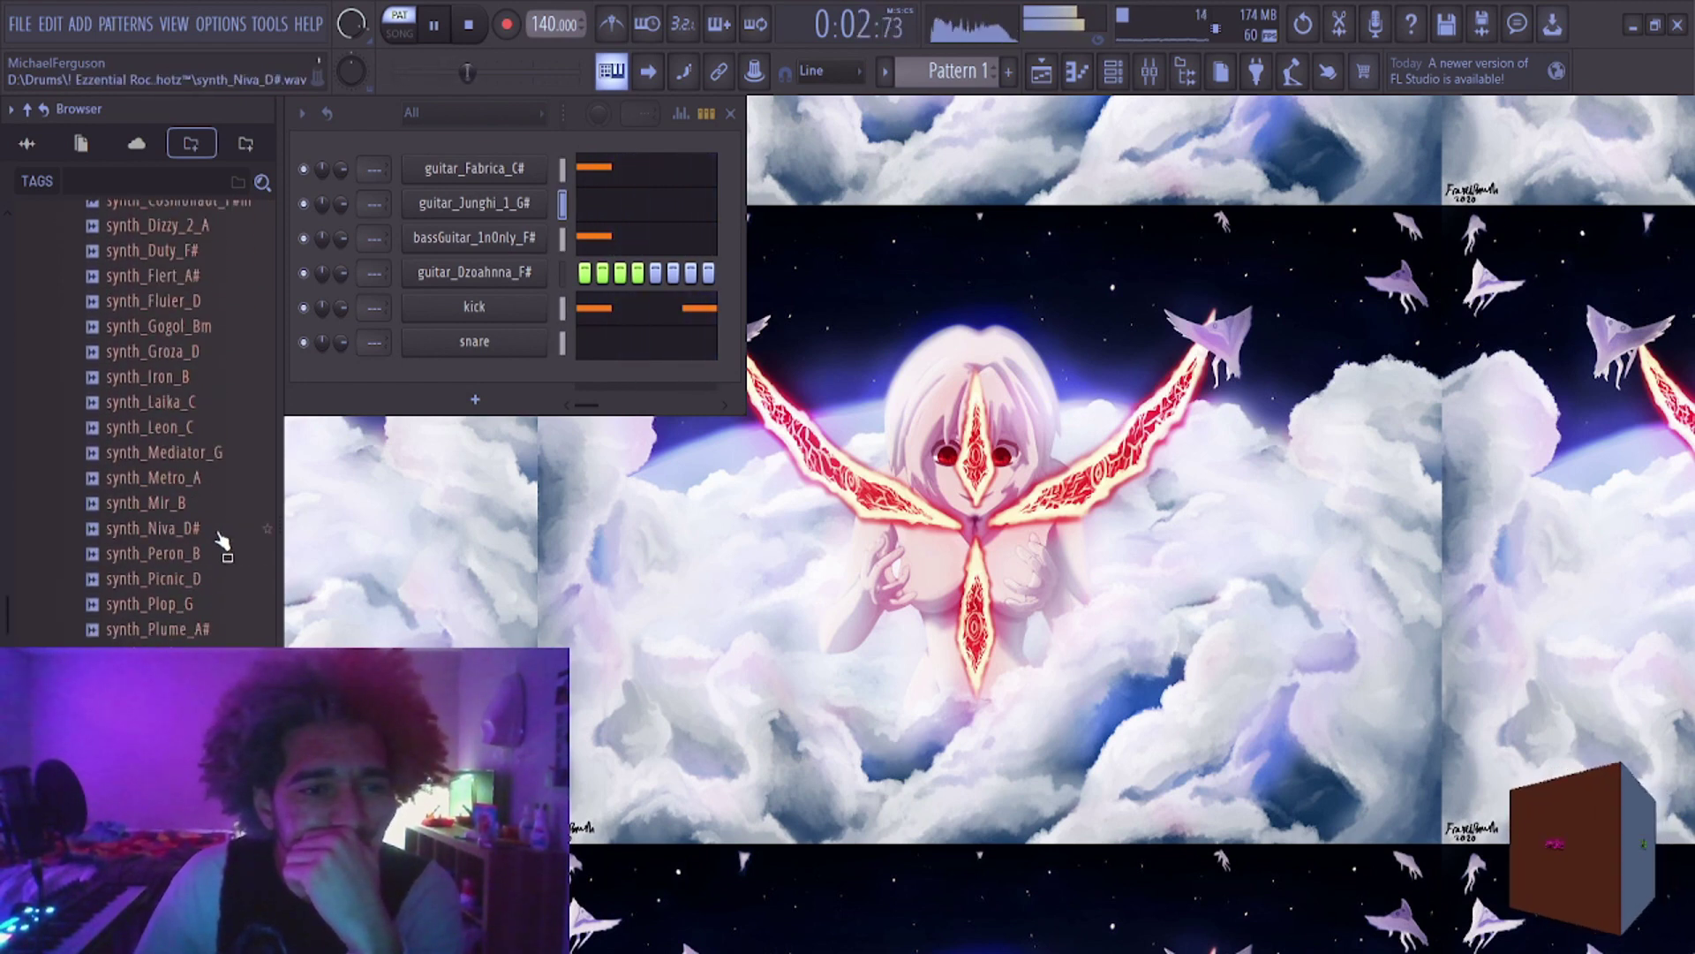
left_click_drag(210, 539, 453, 257)
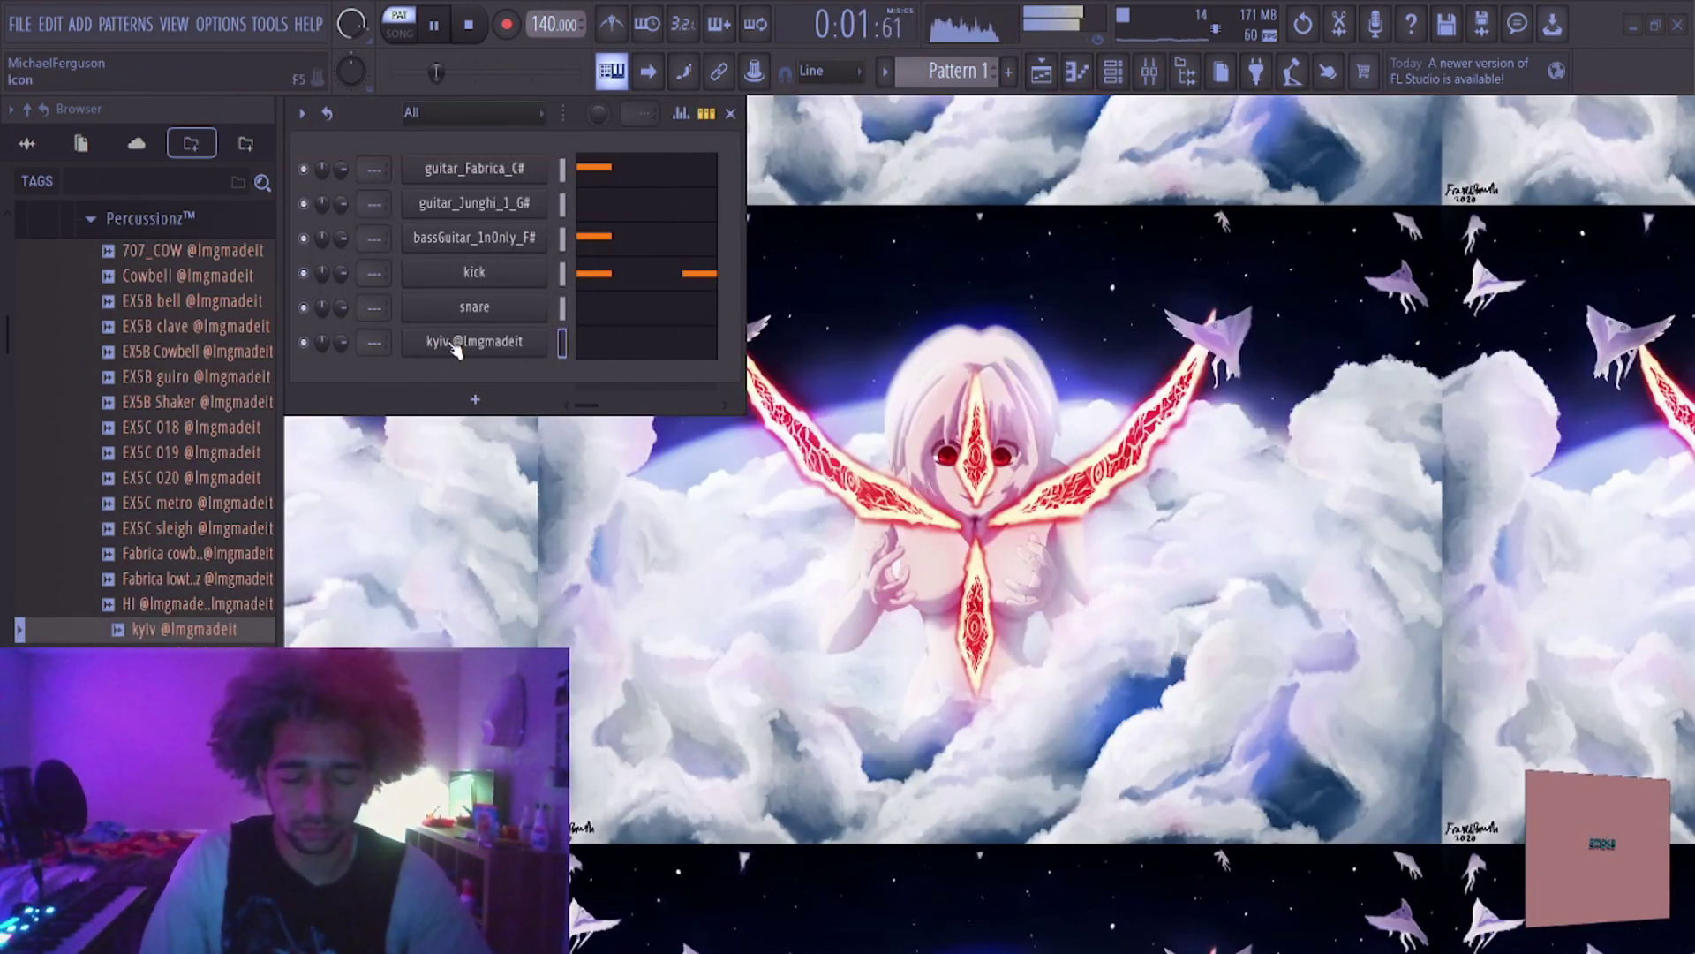
key("F2")
type("perc")
key("Return")
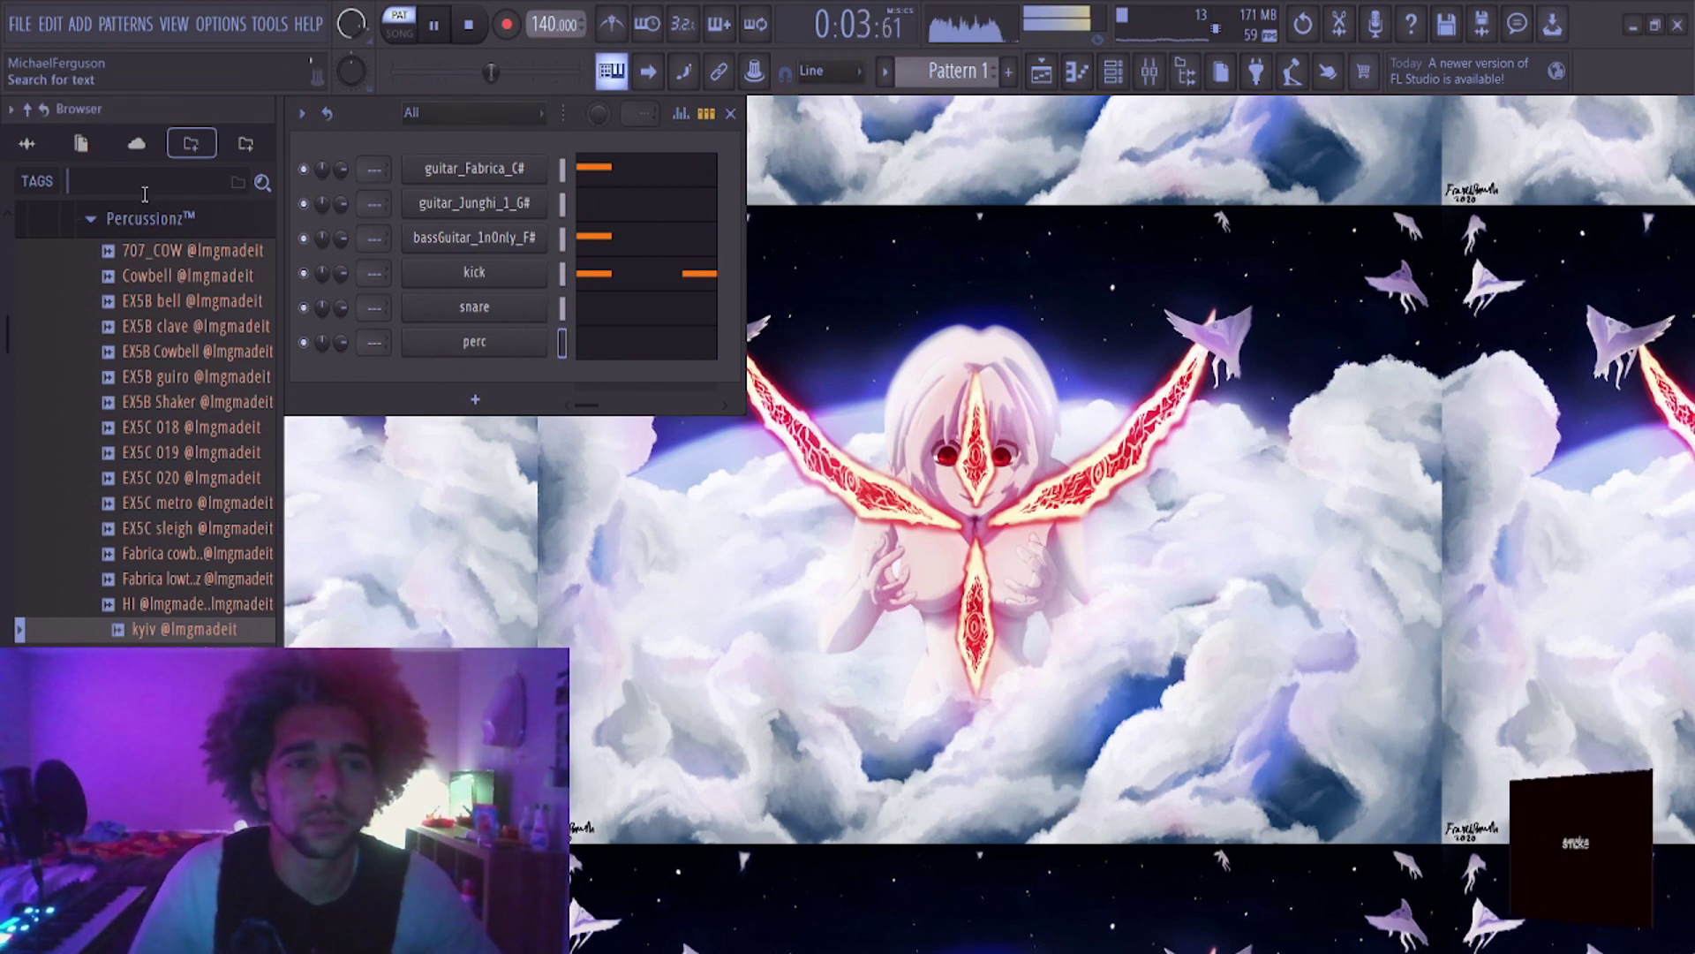
left_click(141, 218)
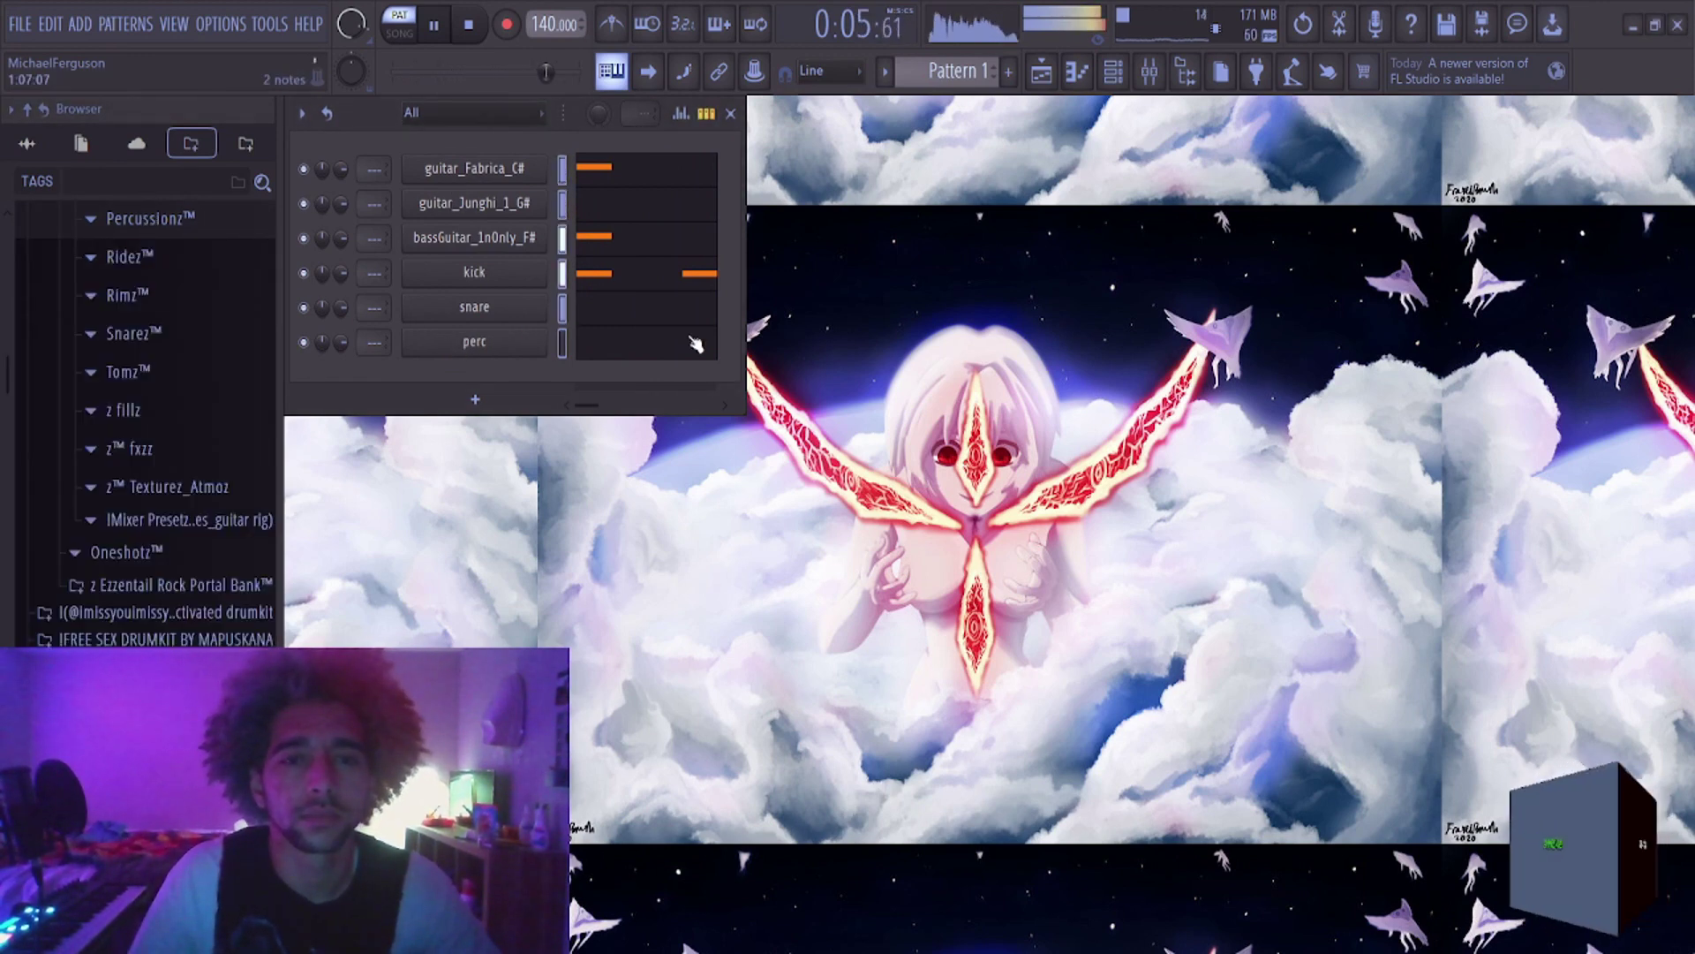
Step: Link the six channels to their own mixer tracks starting at Insert 1, and select the kick, snare and perc tracks
left_click(1149, 72)
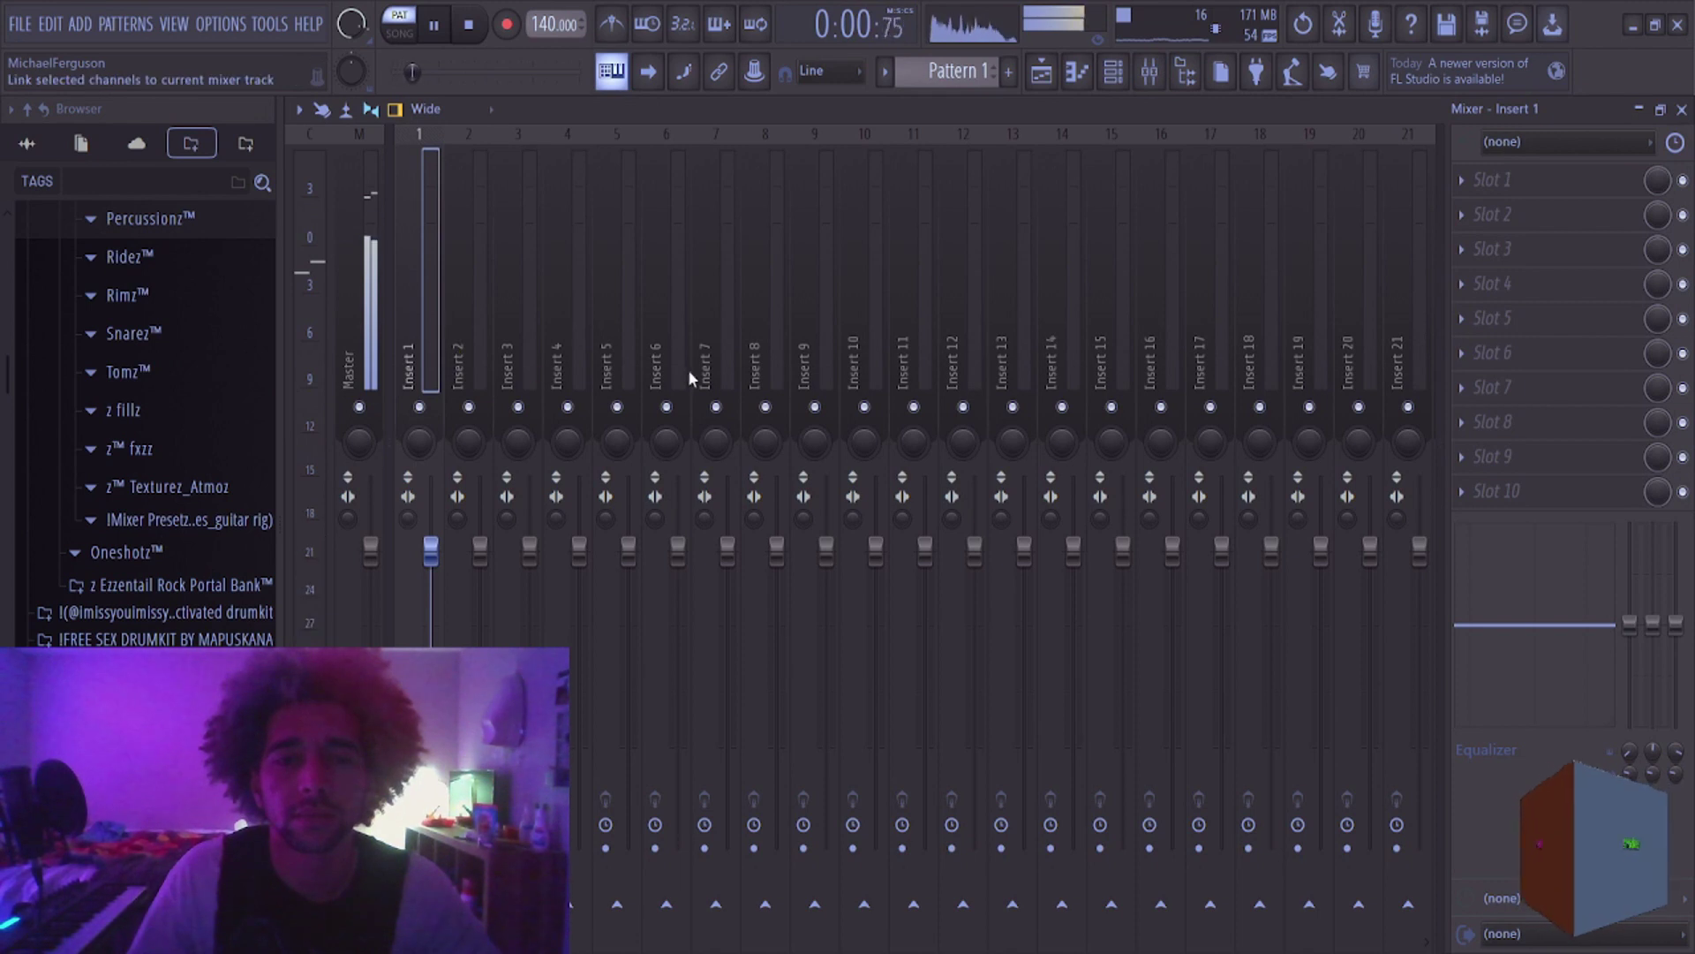
key("ctrl+shift+l")
left_click(528, 378)
left_click(446, 371)
left_click(530, 367)
left_click(578, 364)
left_click(632, 355)
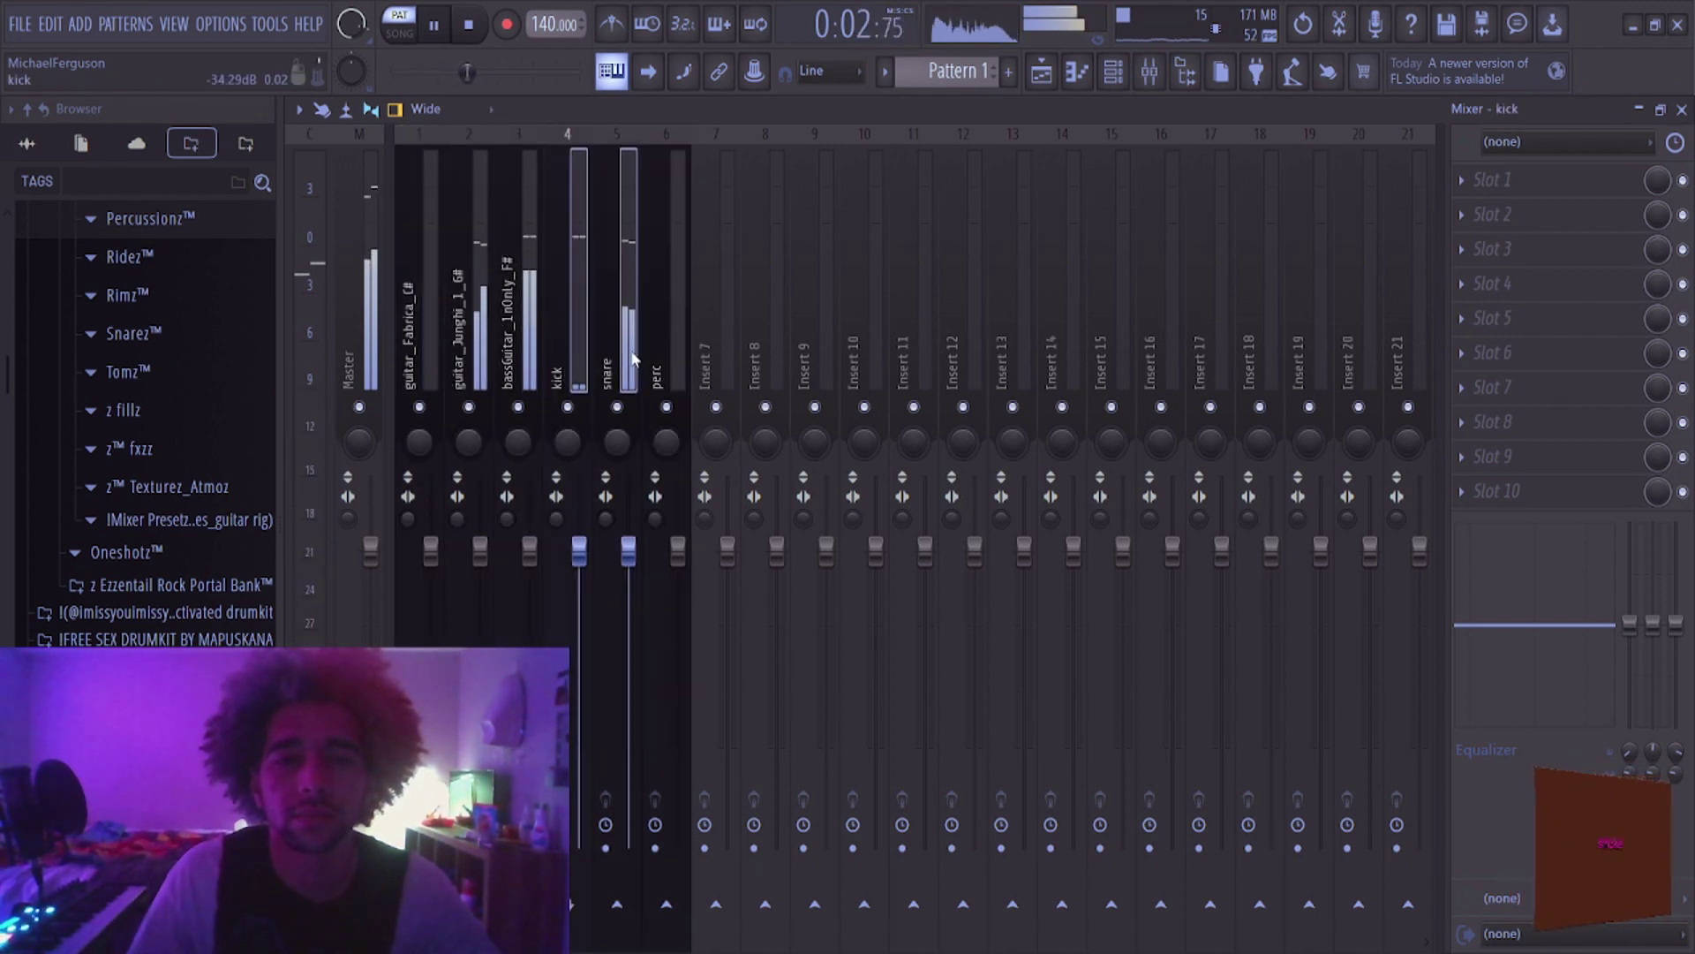
left_click(651, 350, "ctrl")
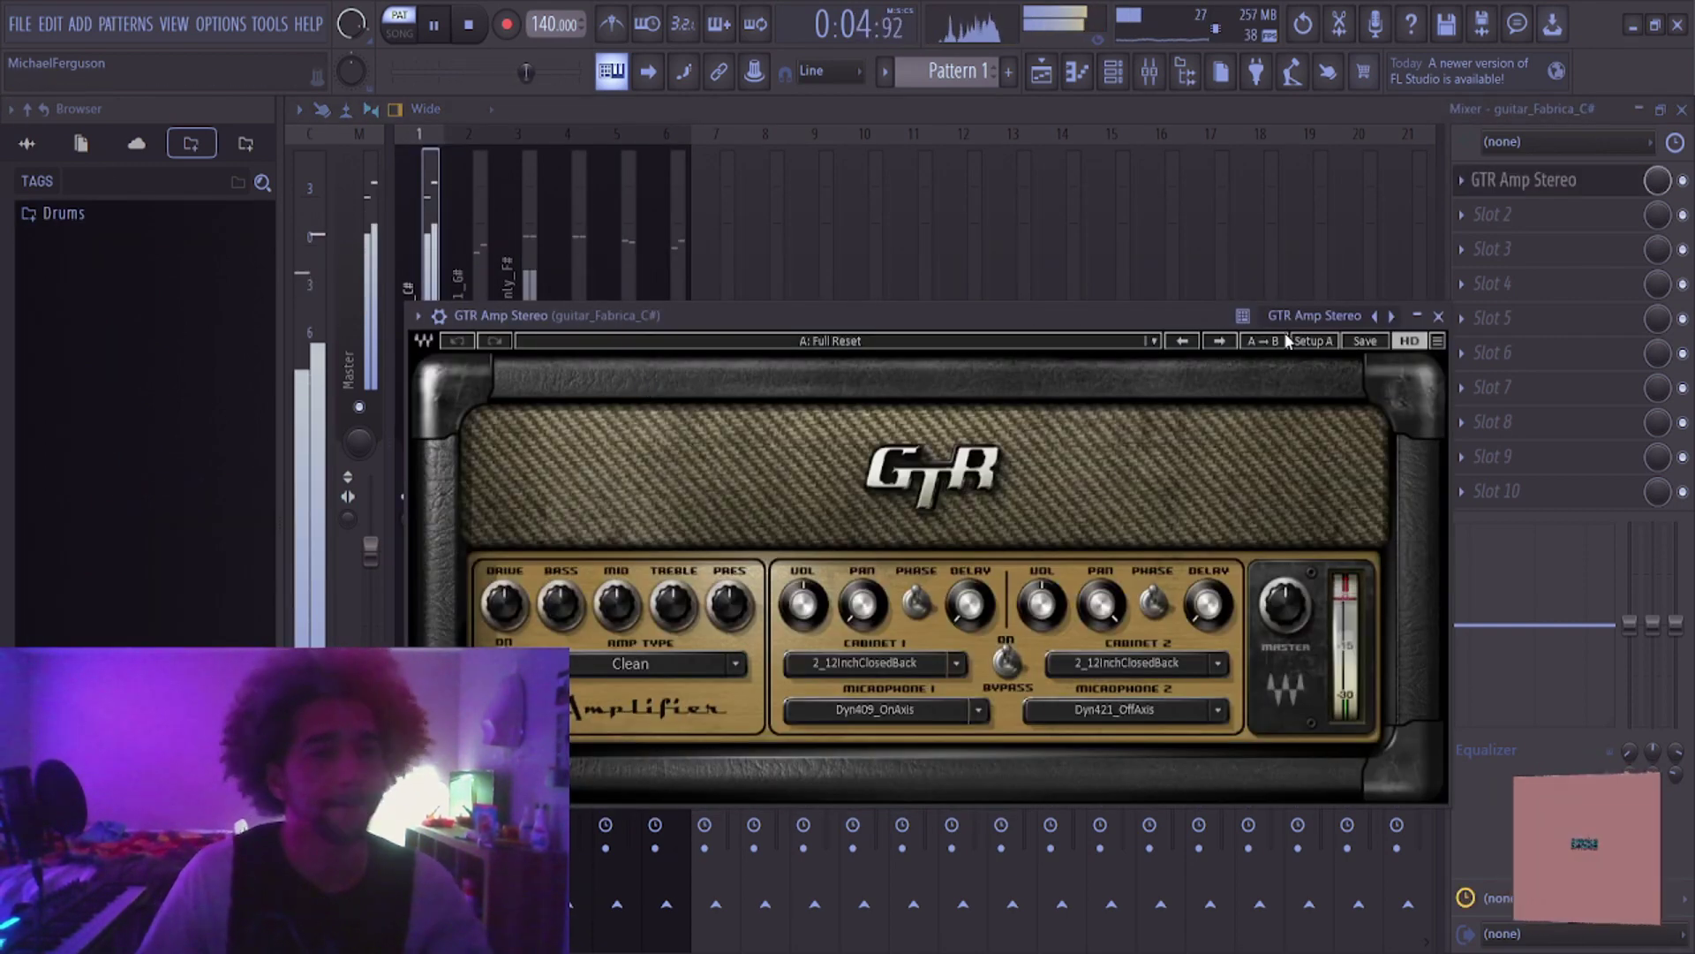
Step: Close the guitar_Fabrica_C# amp window and unmute the guitar_Junghi_1_G# and bassGuitar_1nOnly_F# mixer tracks
left_click(1438, 316)
left_click(469, 407)
left_click(472, 367)
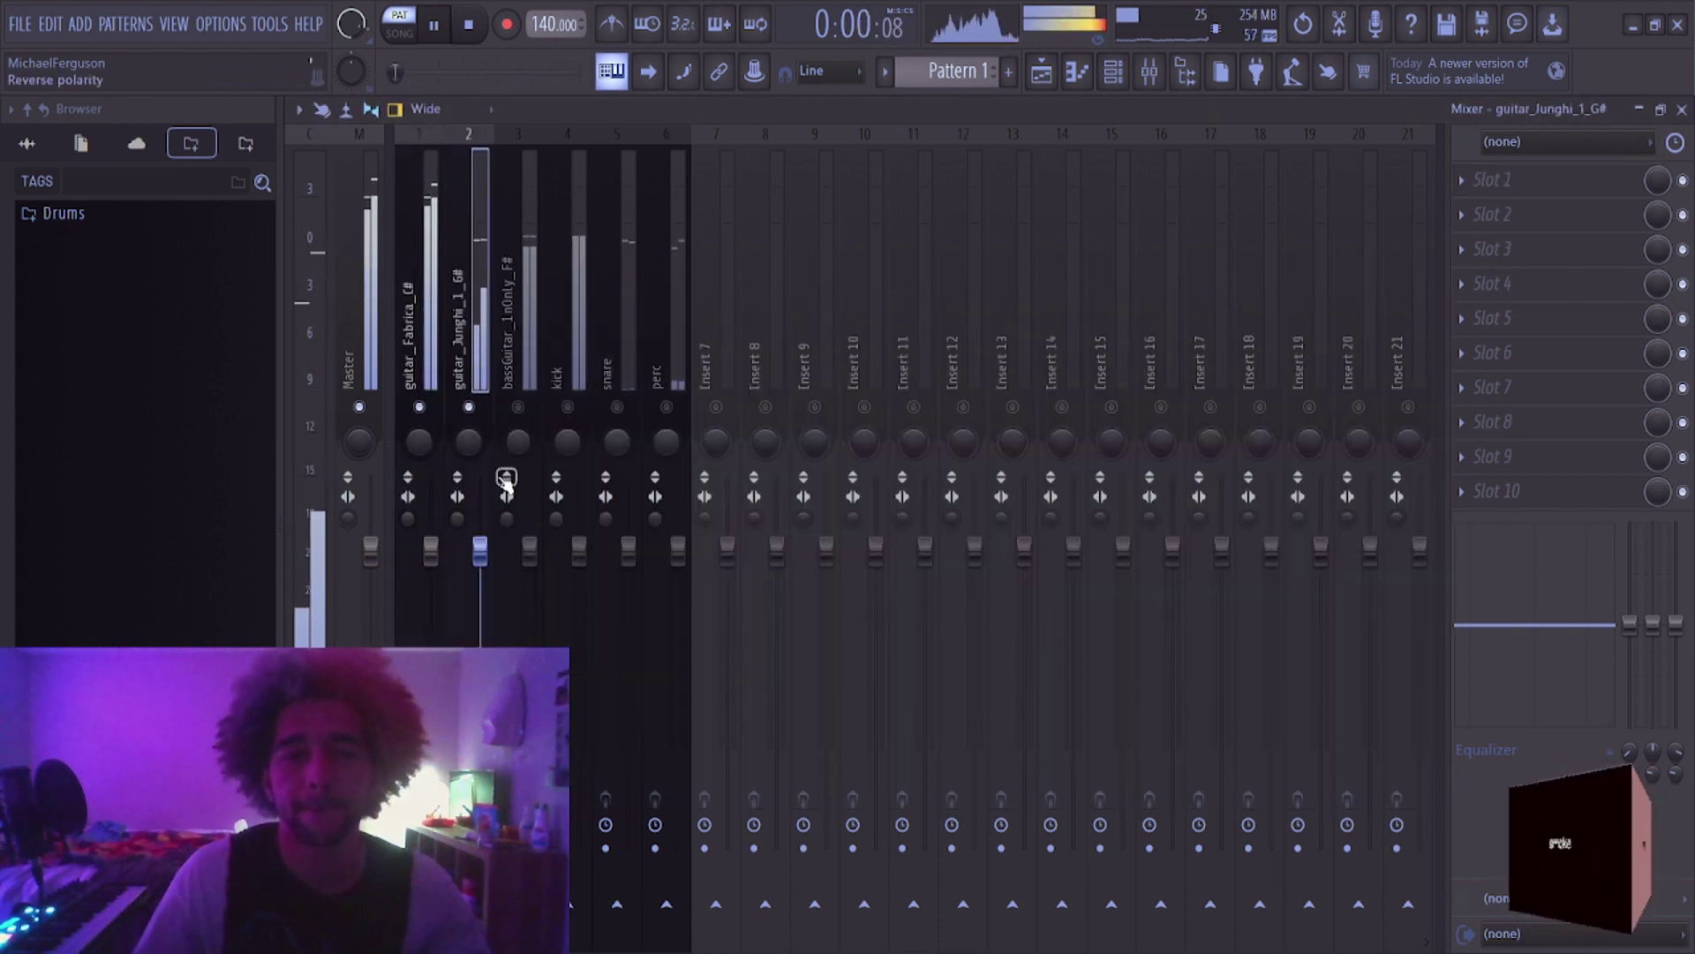
left_click(517, 409)
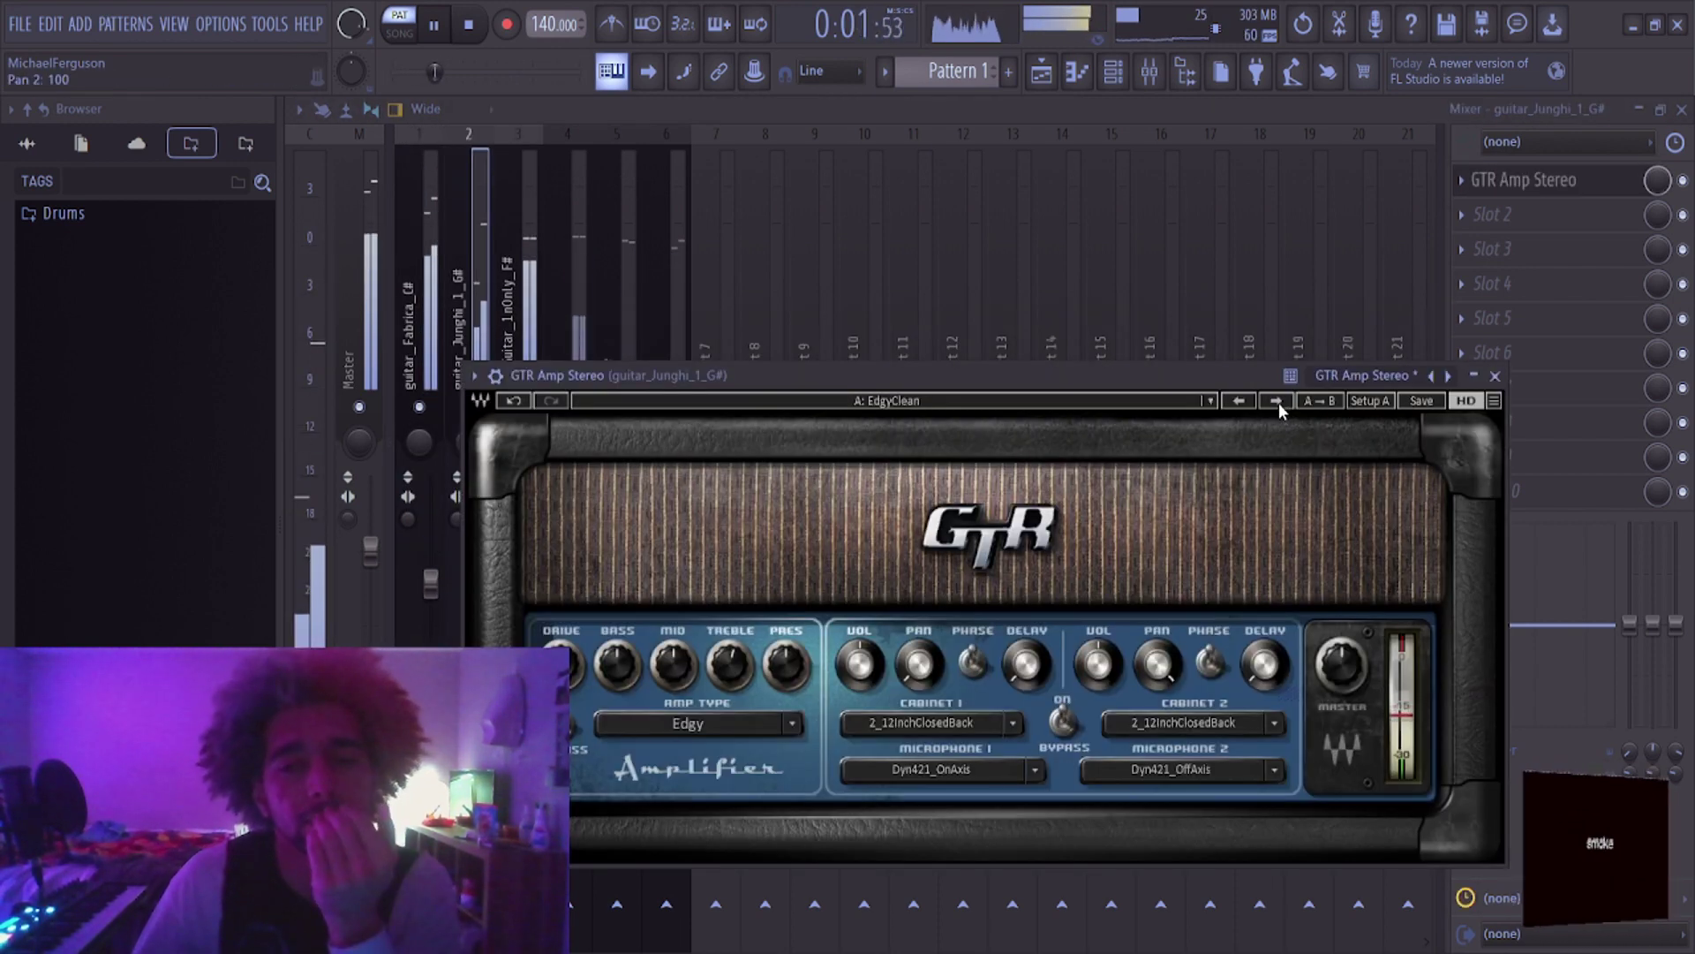
Step: Audition the GTR Amp Stereo presets on guitar_Junghi_1_G#, including the Edgy2Cabinets variations, OverCreamed, Cleanish Creamish and Modern_Default
left_click(1276, 401)
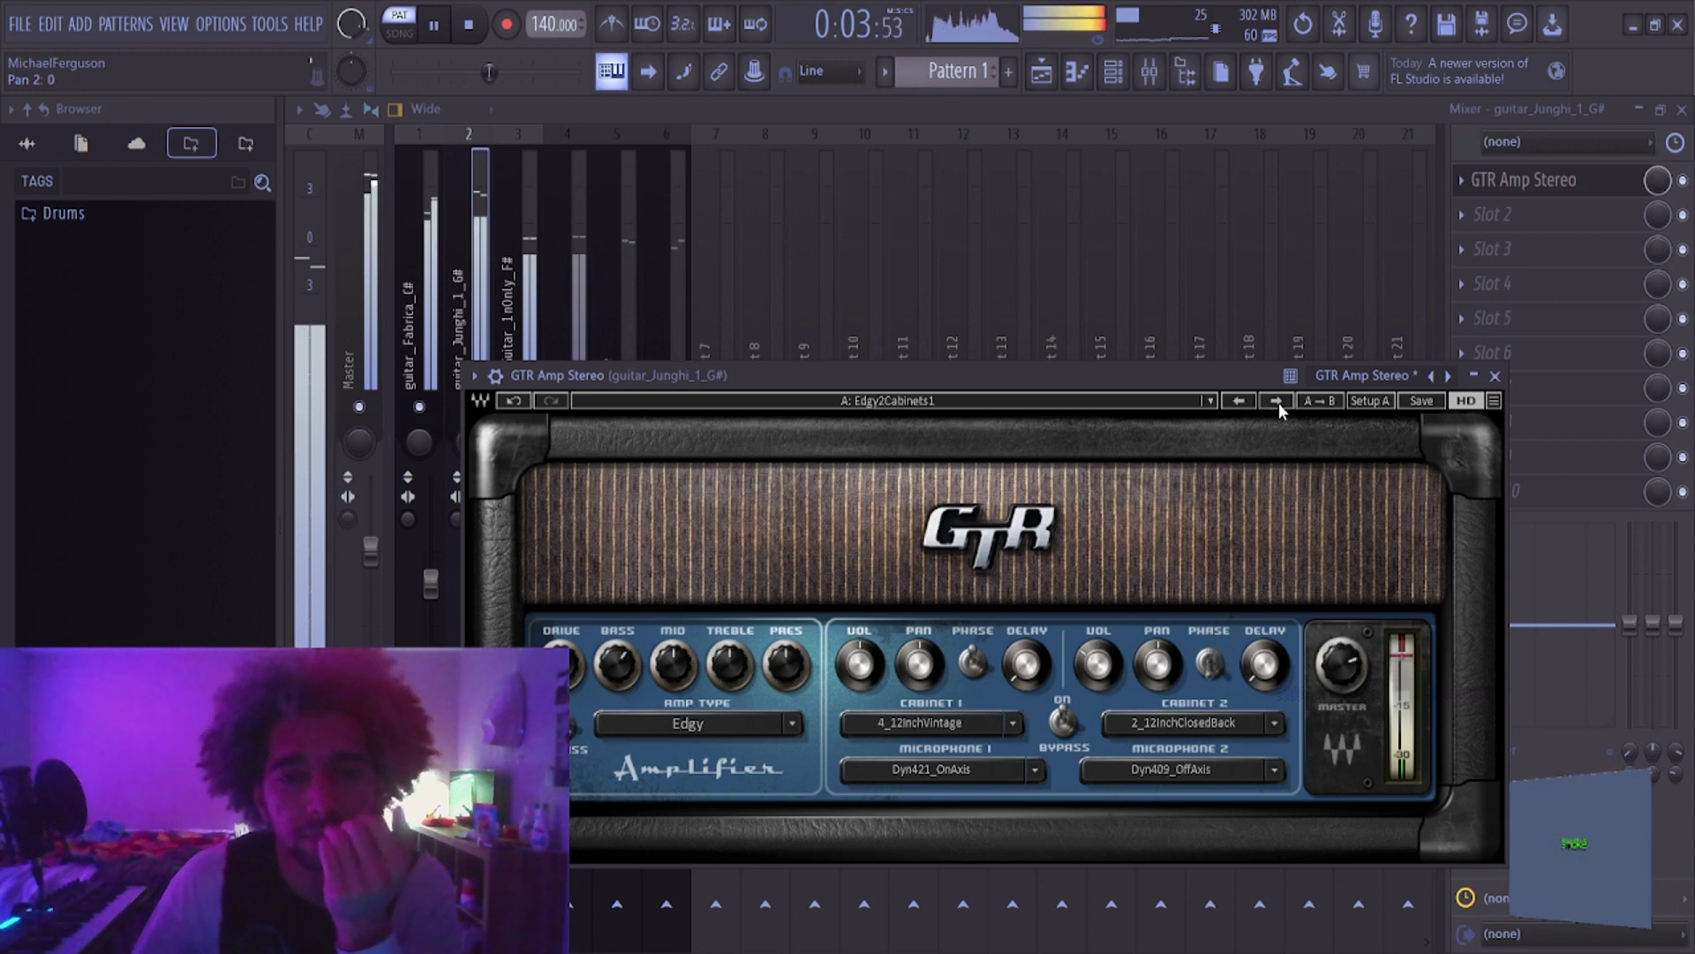
left_click(1277, 400)
left_click(1277, 401)
left_click(1277, 401)
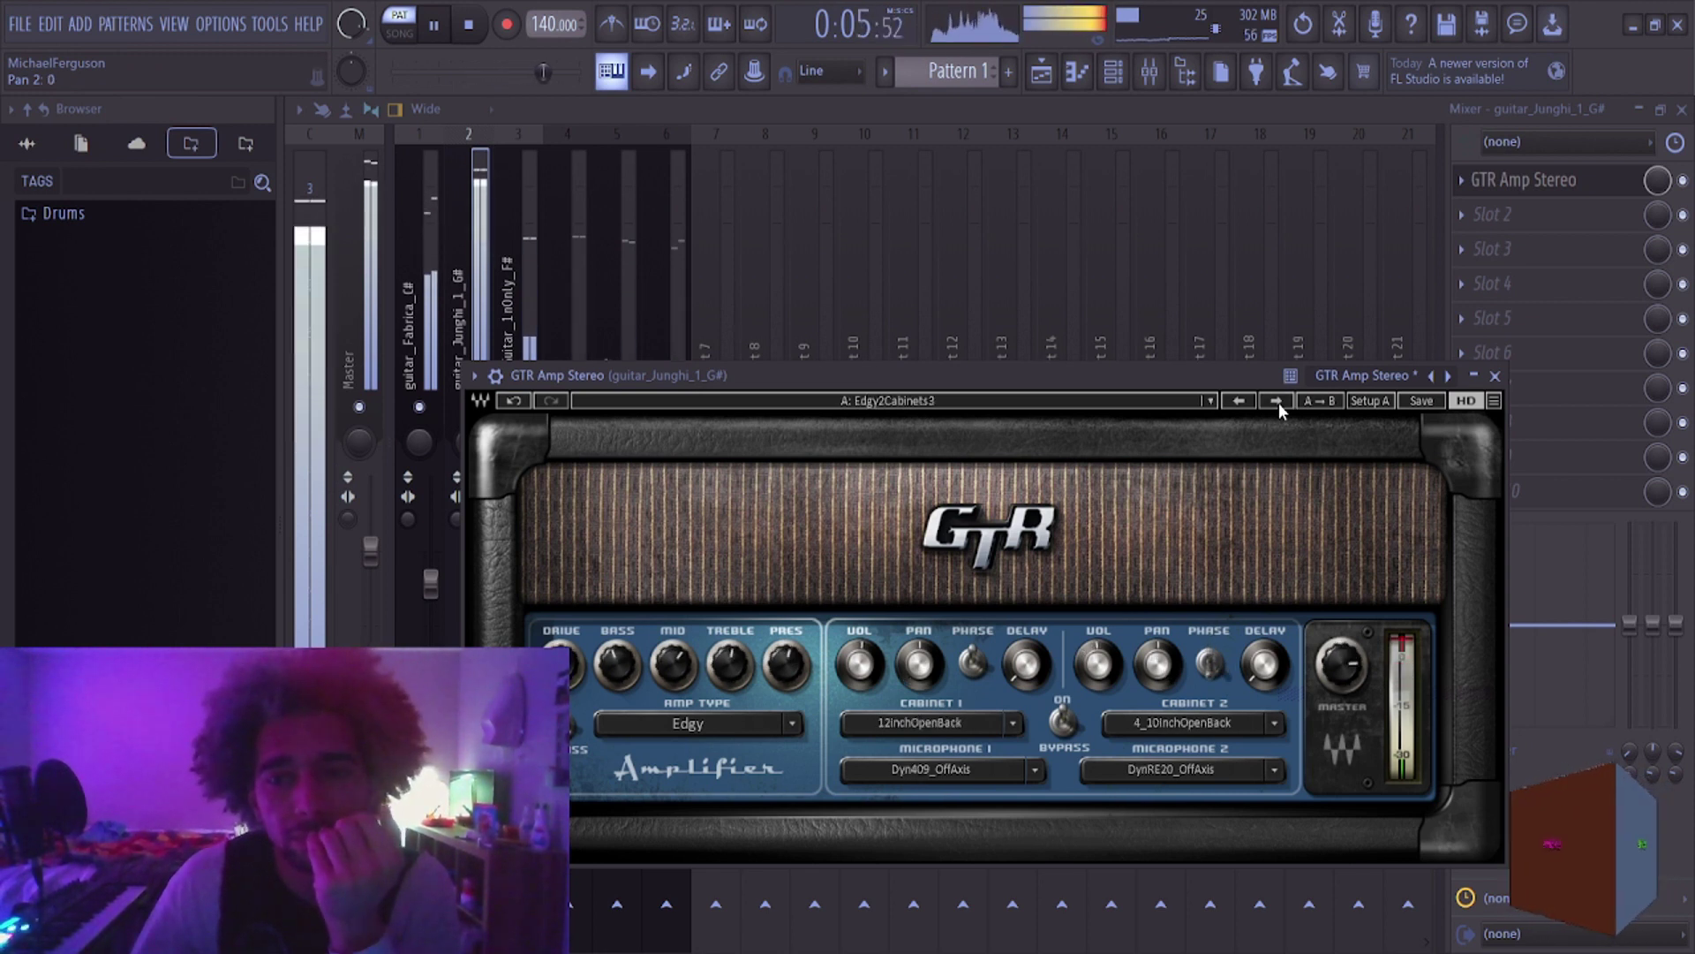
left_click(1277, 401)
left_click(1276, 401)
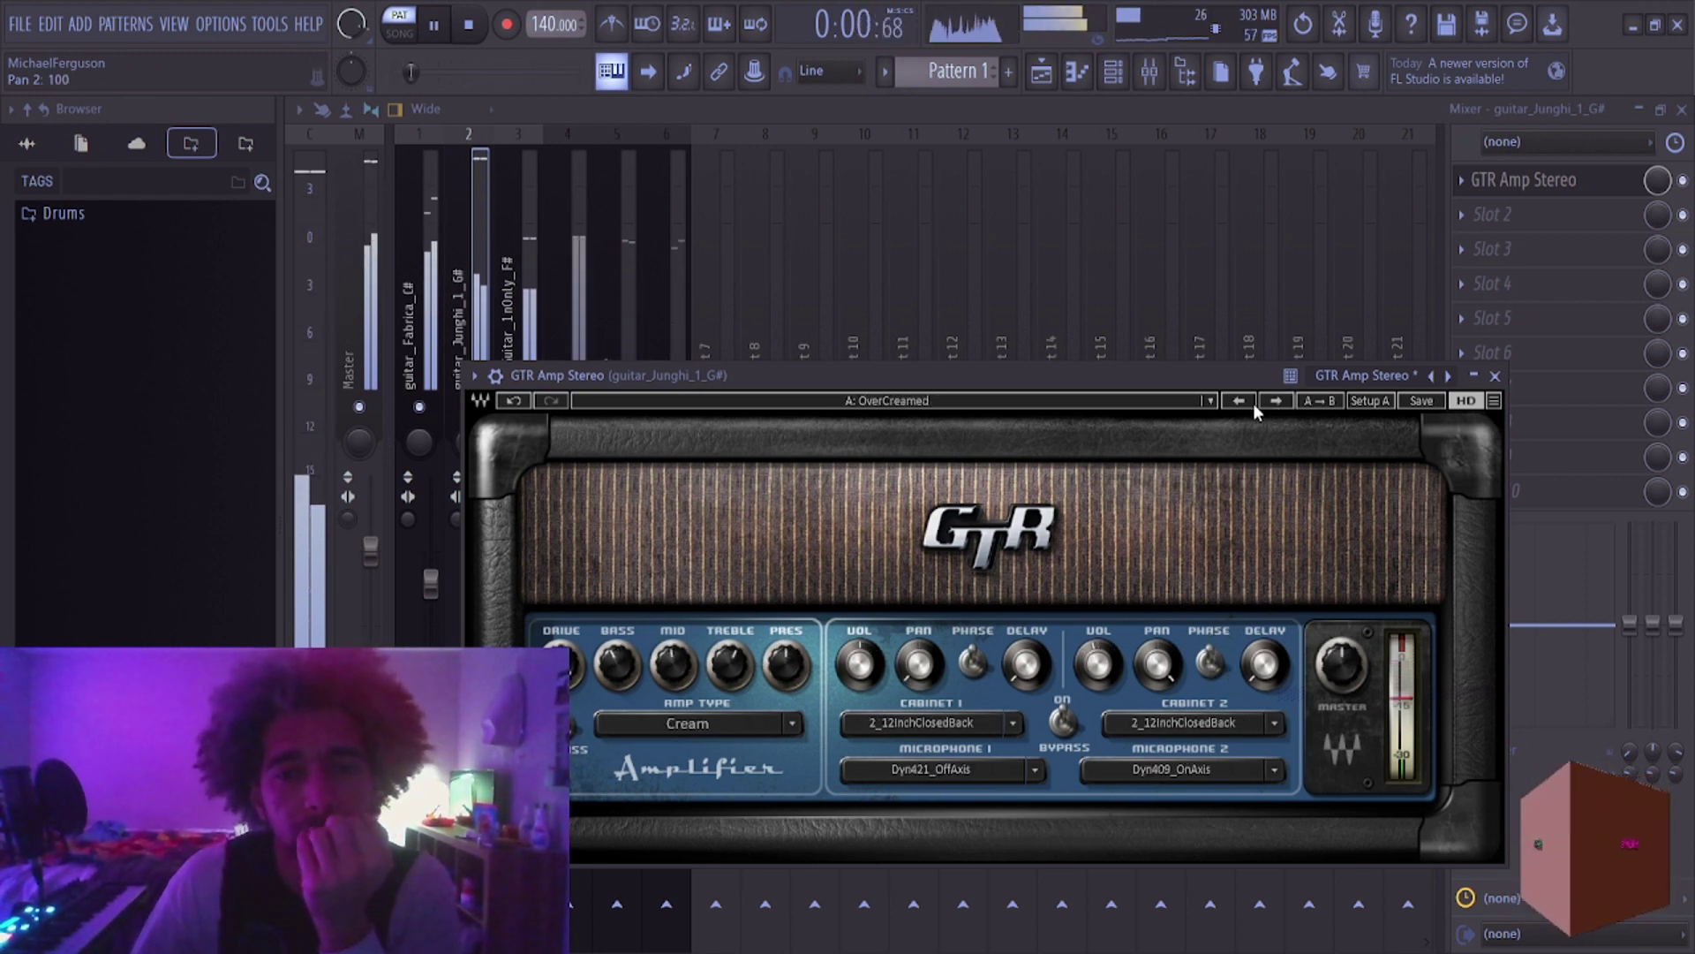
left_click(1244, 400)
left_click(1167, 396)
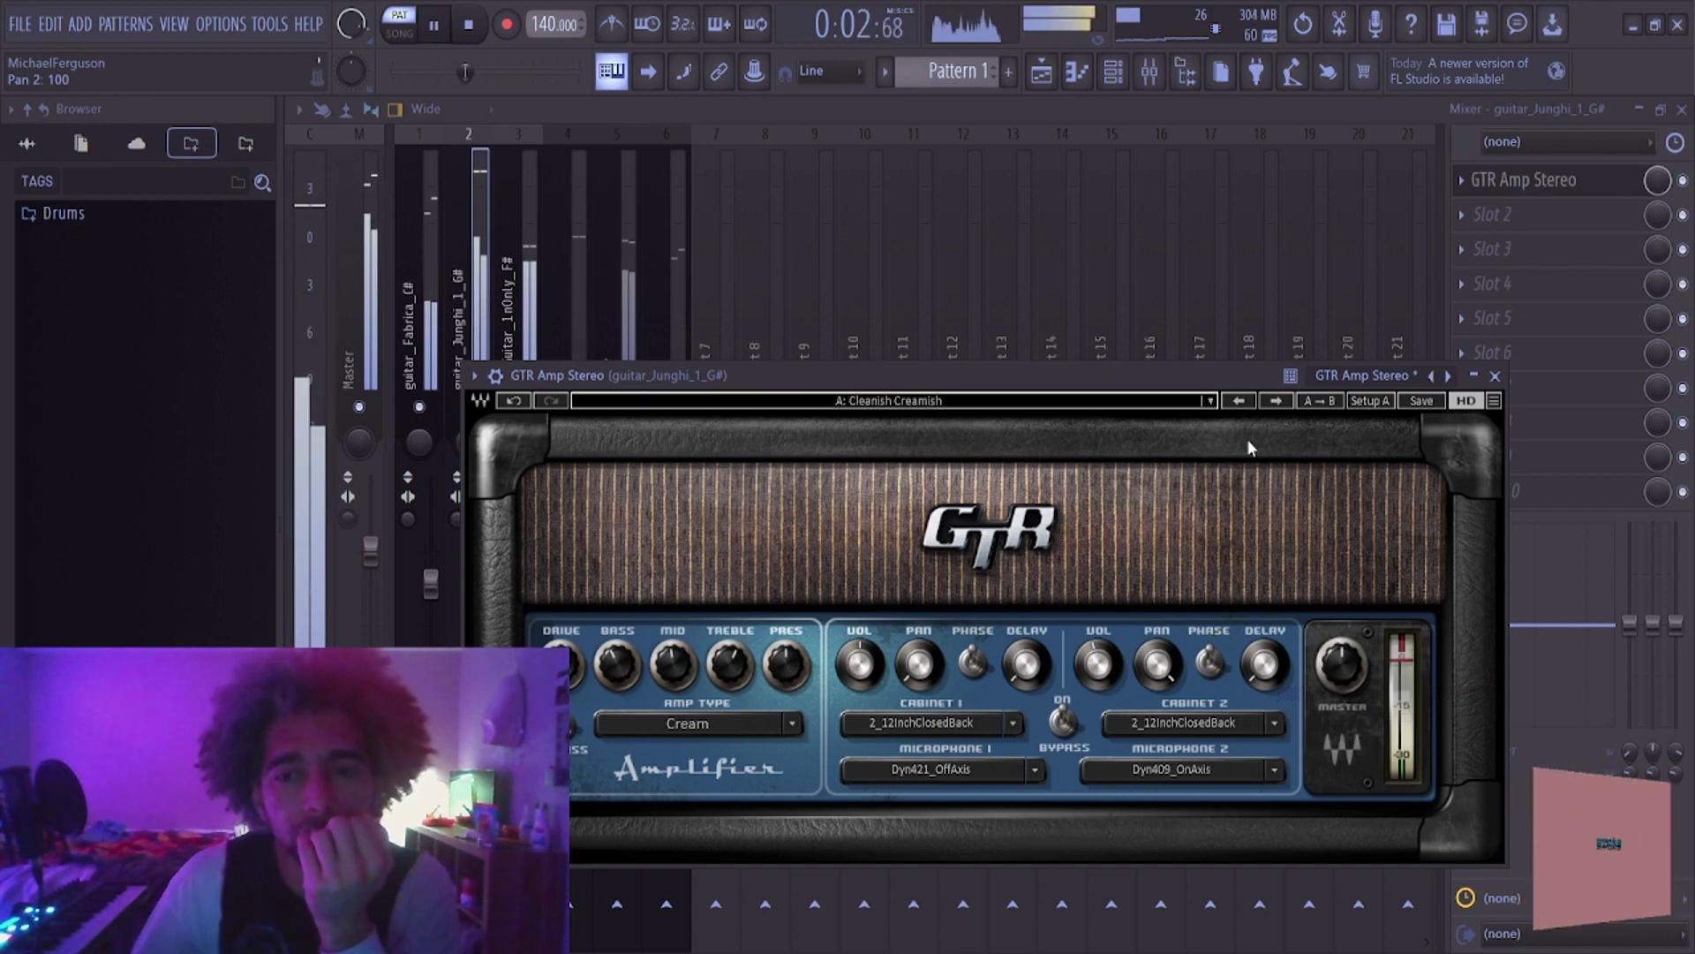
left_click(1491, 603)
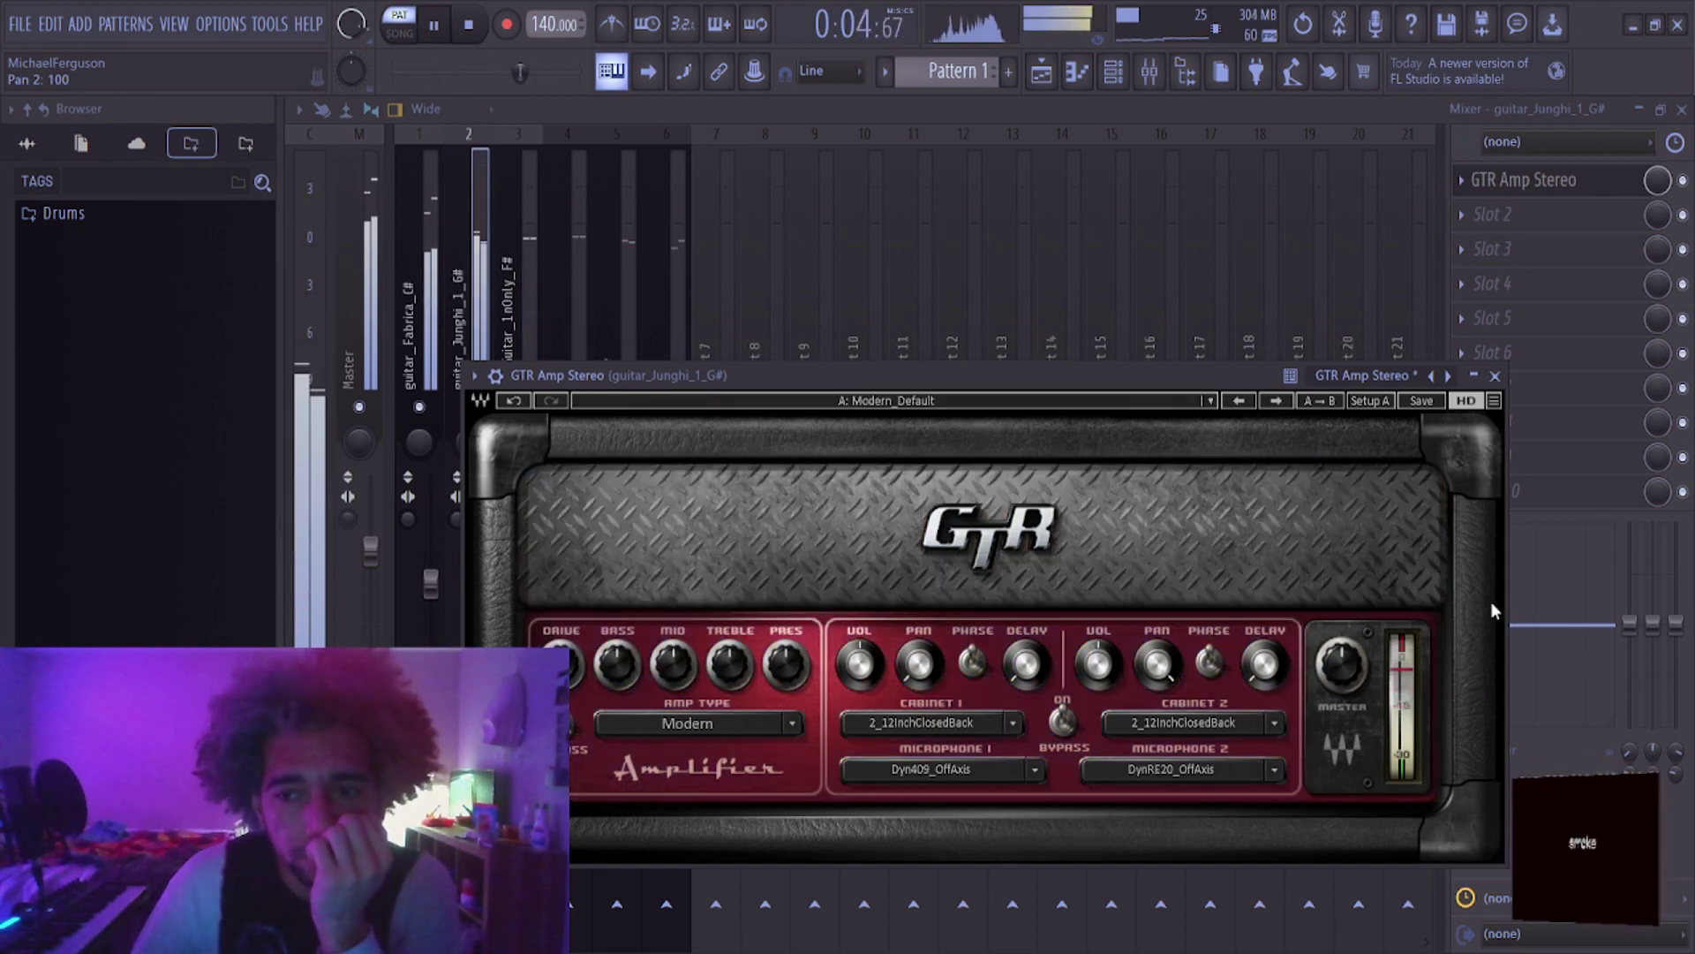
left_click(1243, 400)
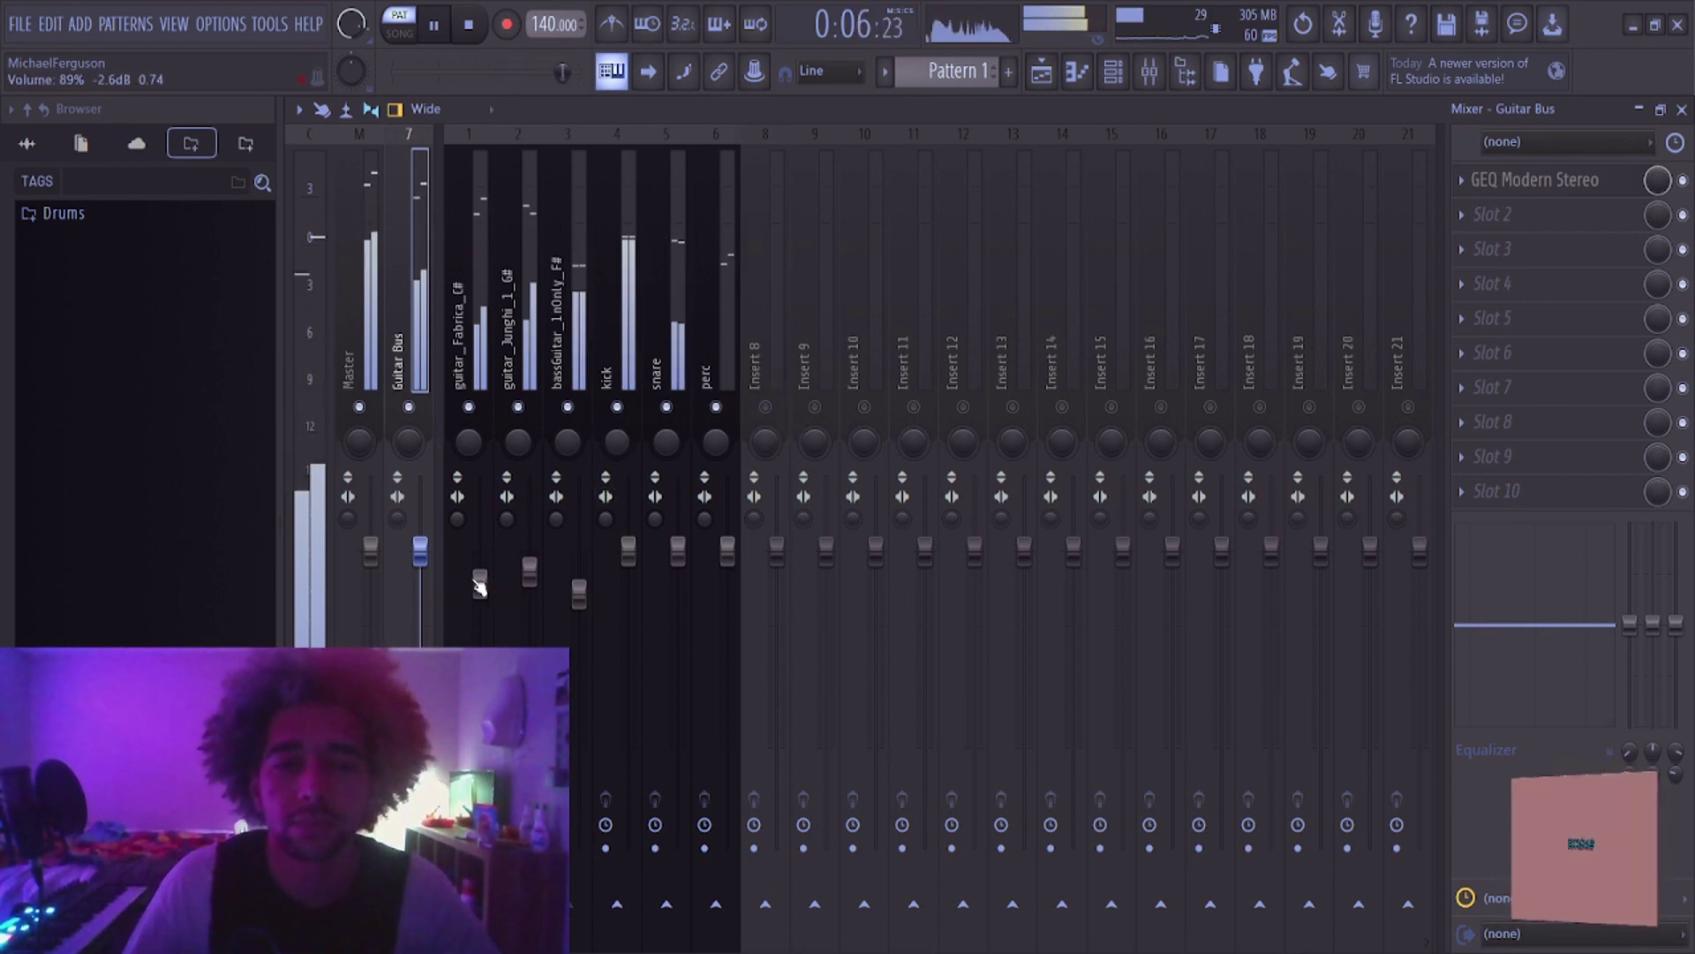
Step: Raise the guitar_Fabrica_C#, guitar_Junghi_1_G# and bassGuitar_1nOnly_F# mixer levels slightly and select the Guitar Bus track
left_click_drag(479, 583, 486, 579)
left_click(578, 589)
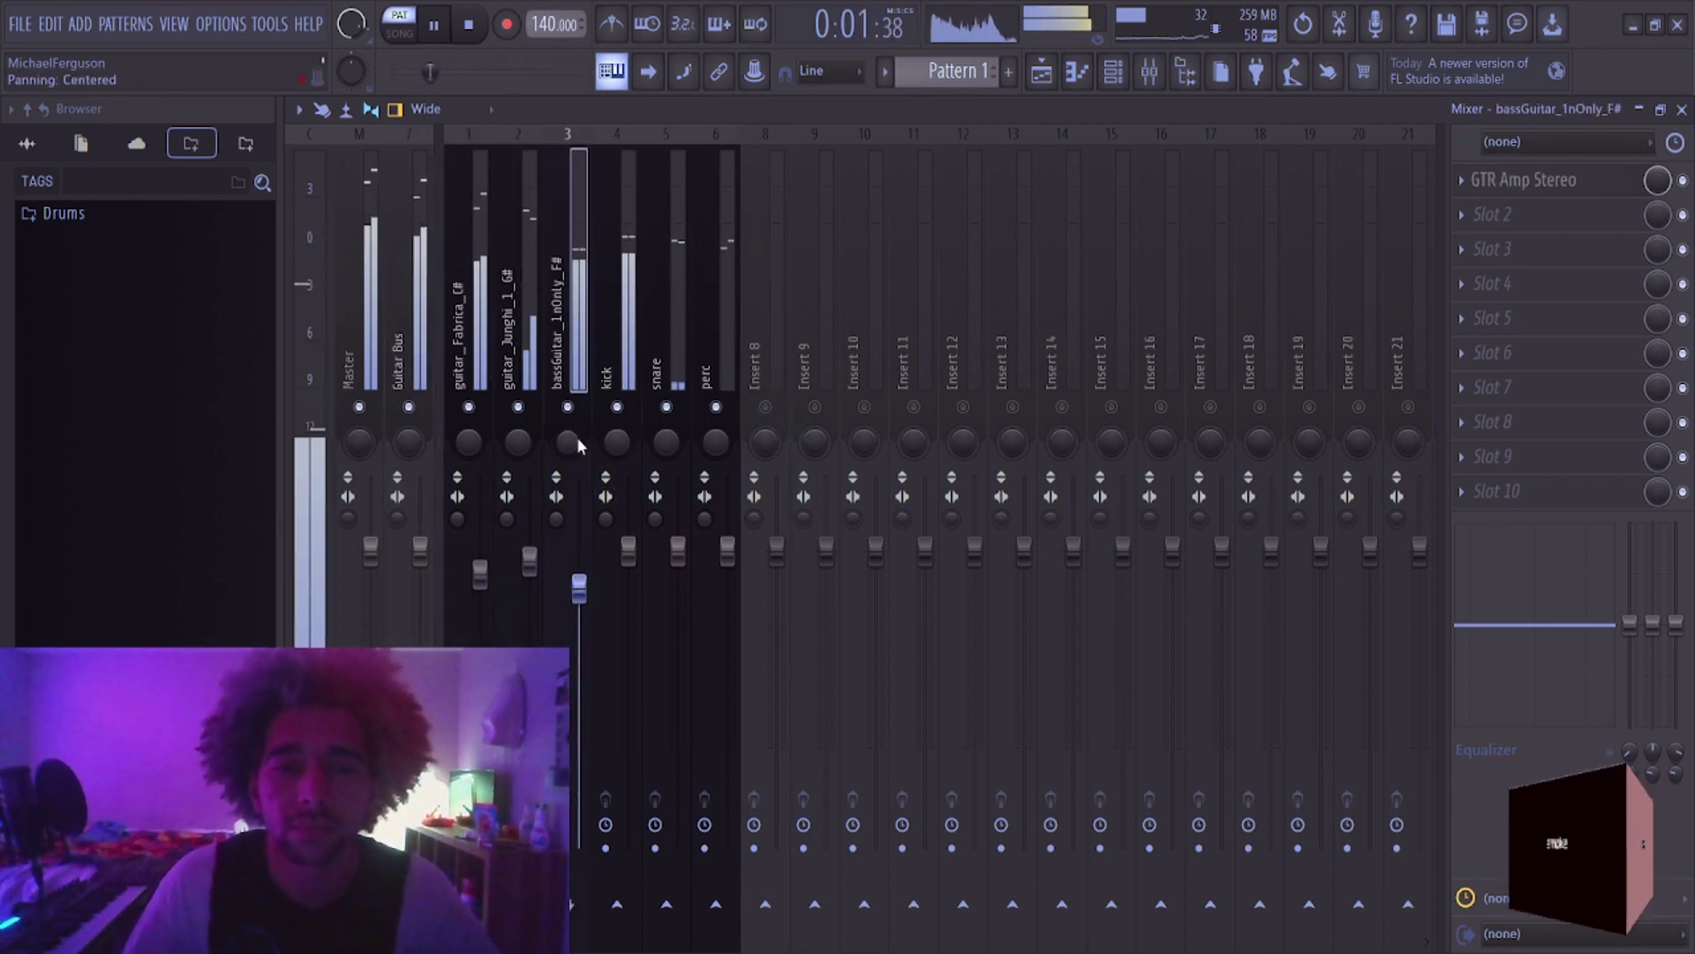
left_click(420, 552)
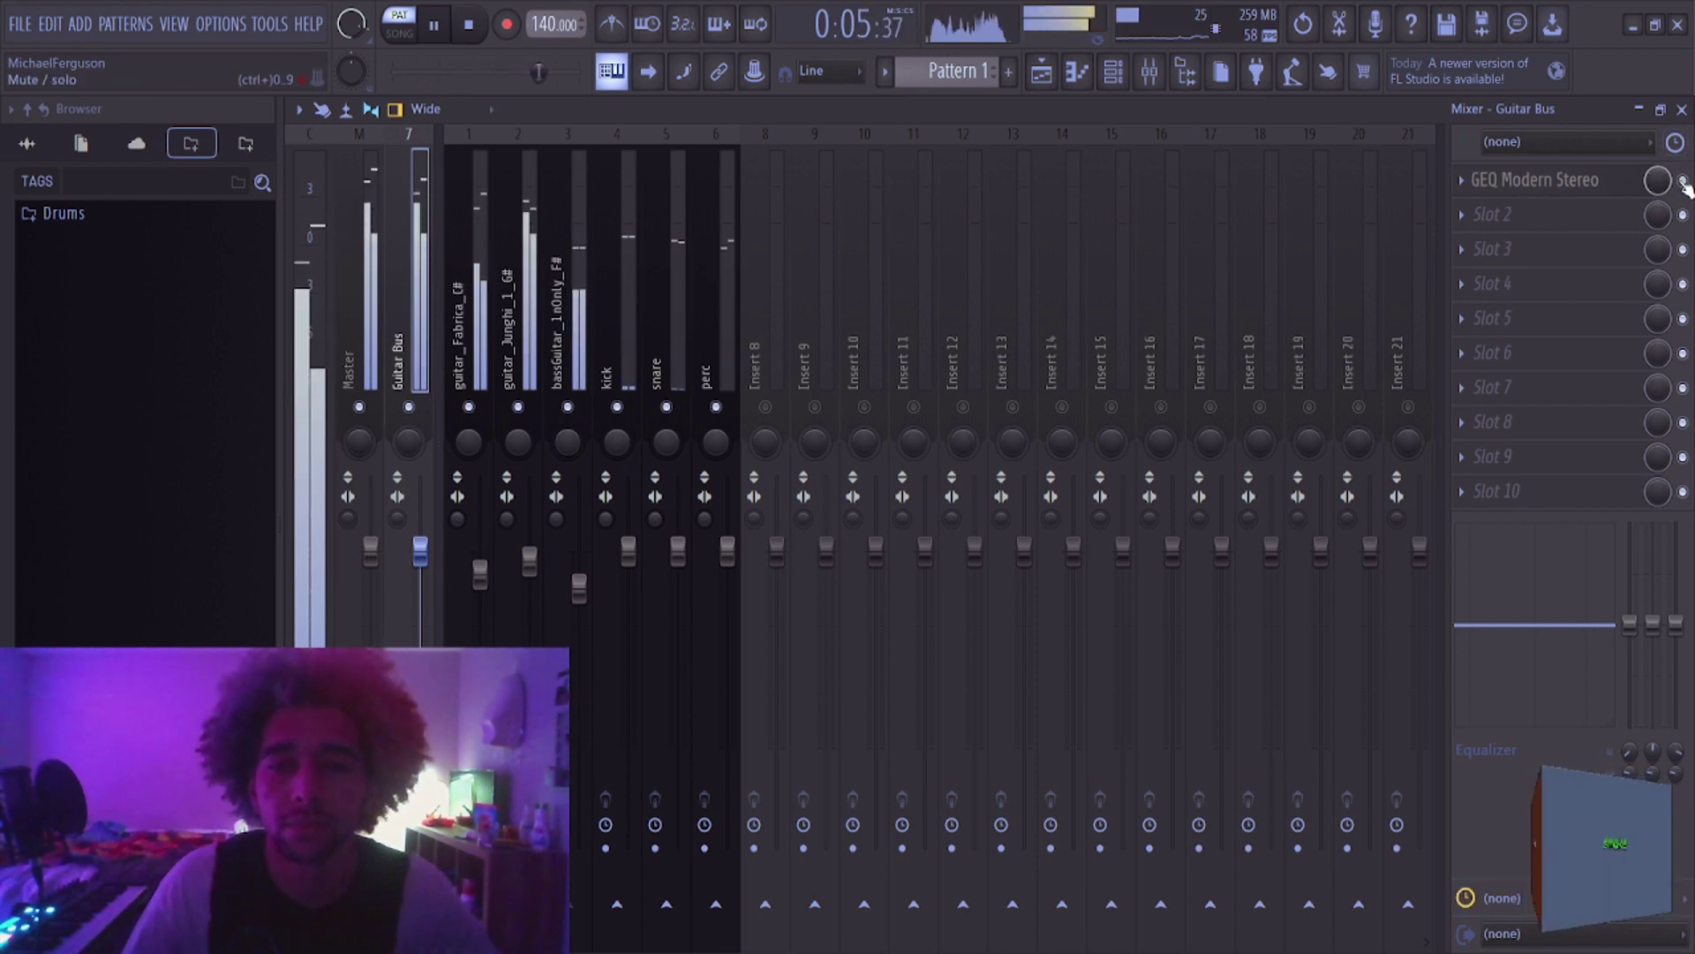
Step: Move mixer track Insert 8 next to the Guitar Bus and rename it Drum Bus
left_click(628, 552)
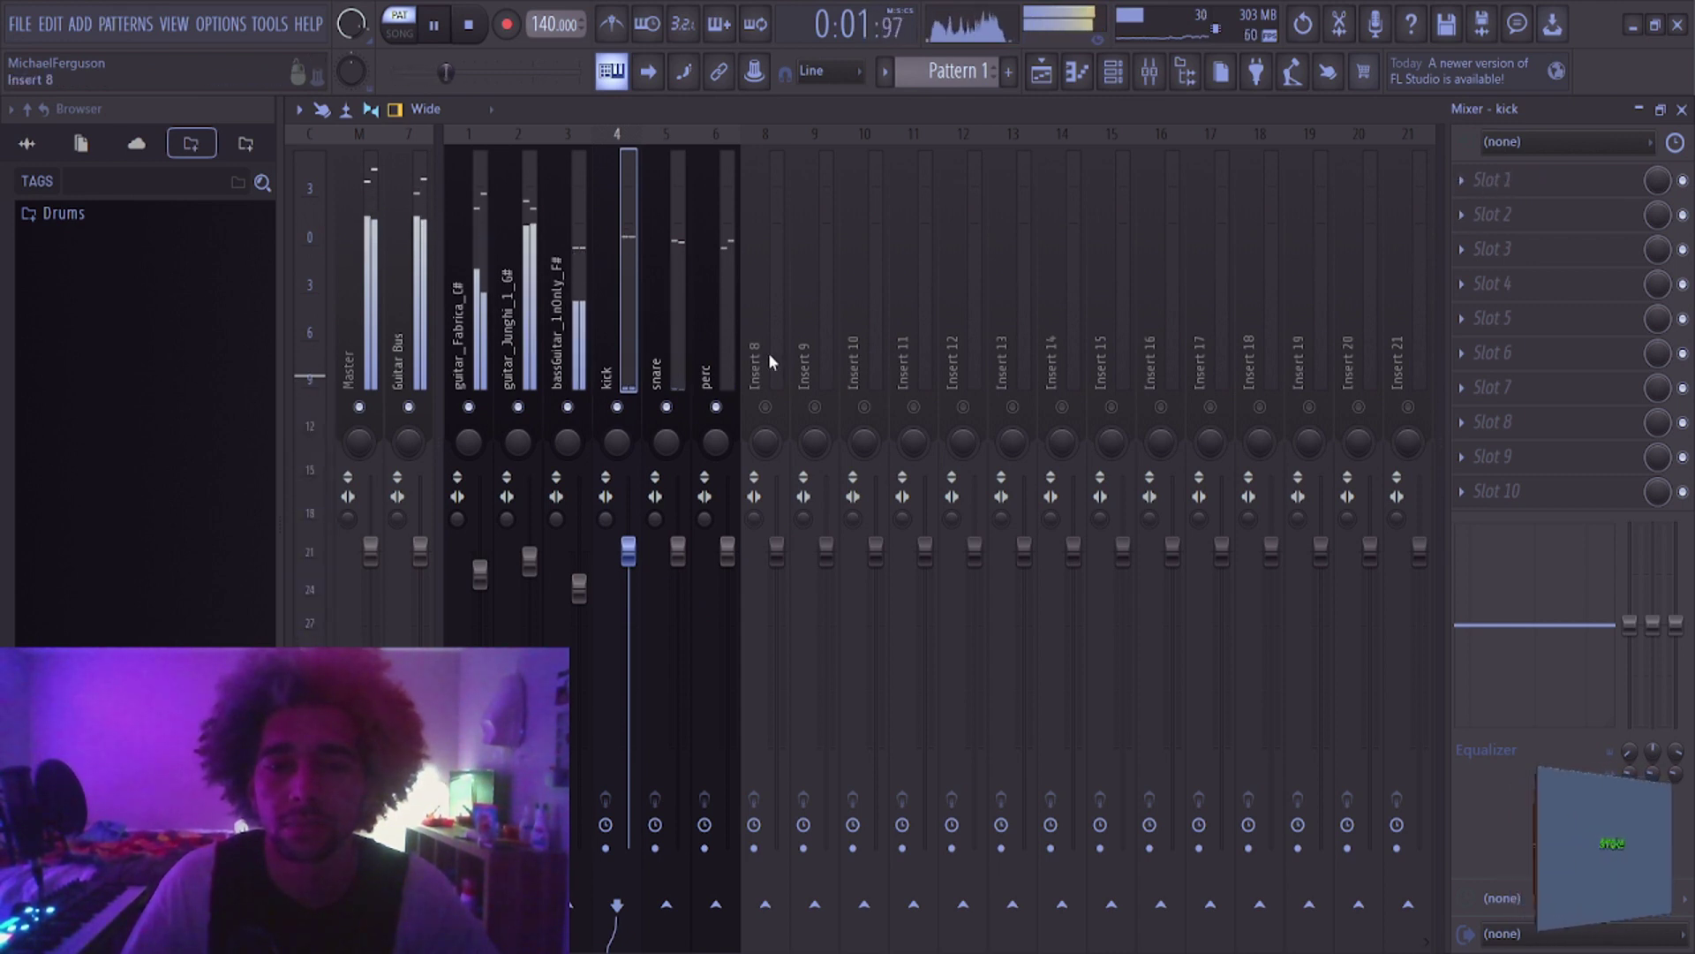
left_click(756, 321)
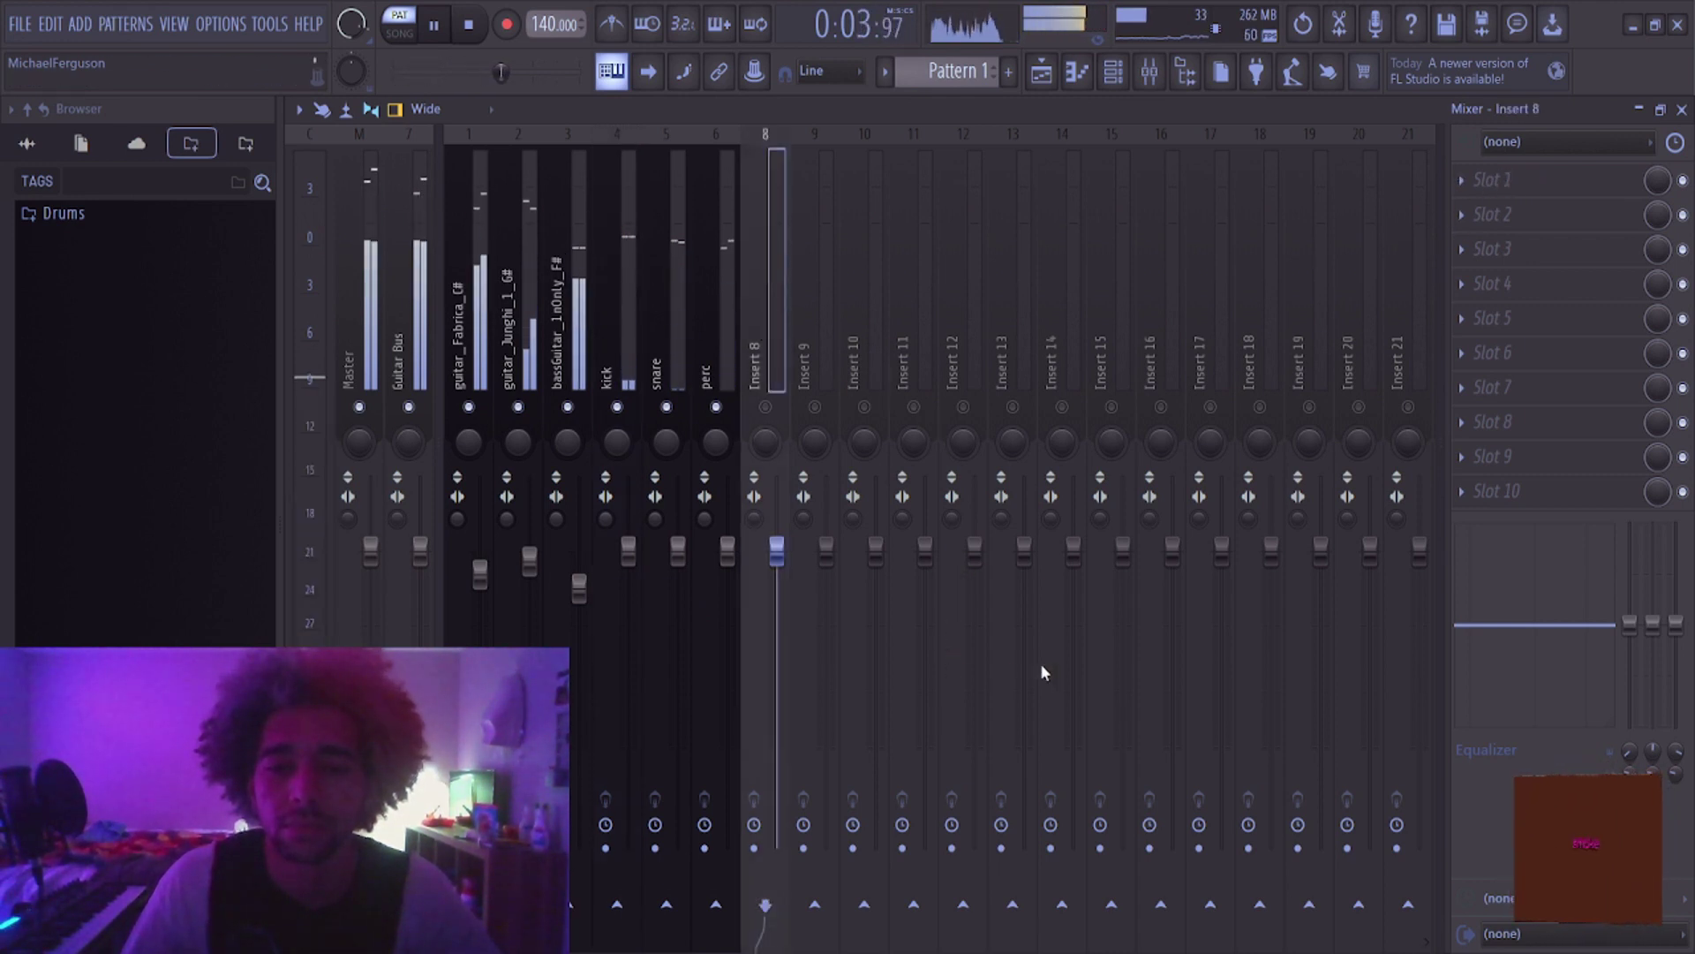
key("ctrl+shift+Left")
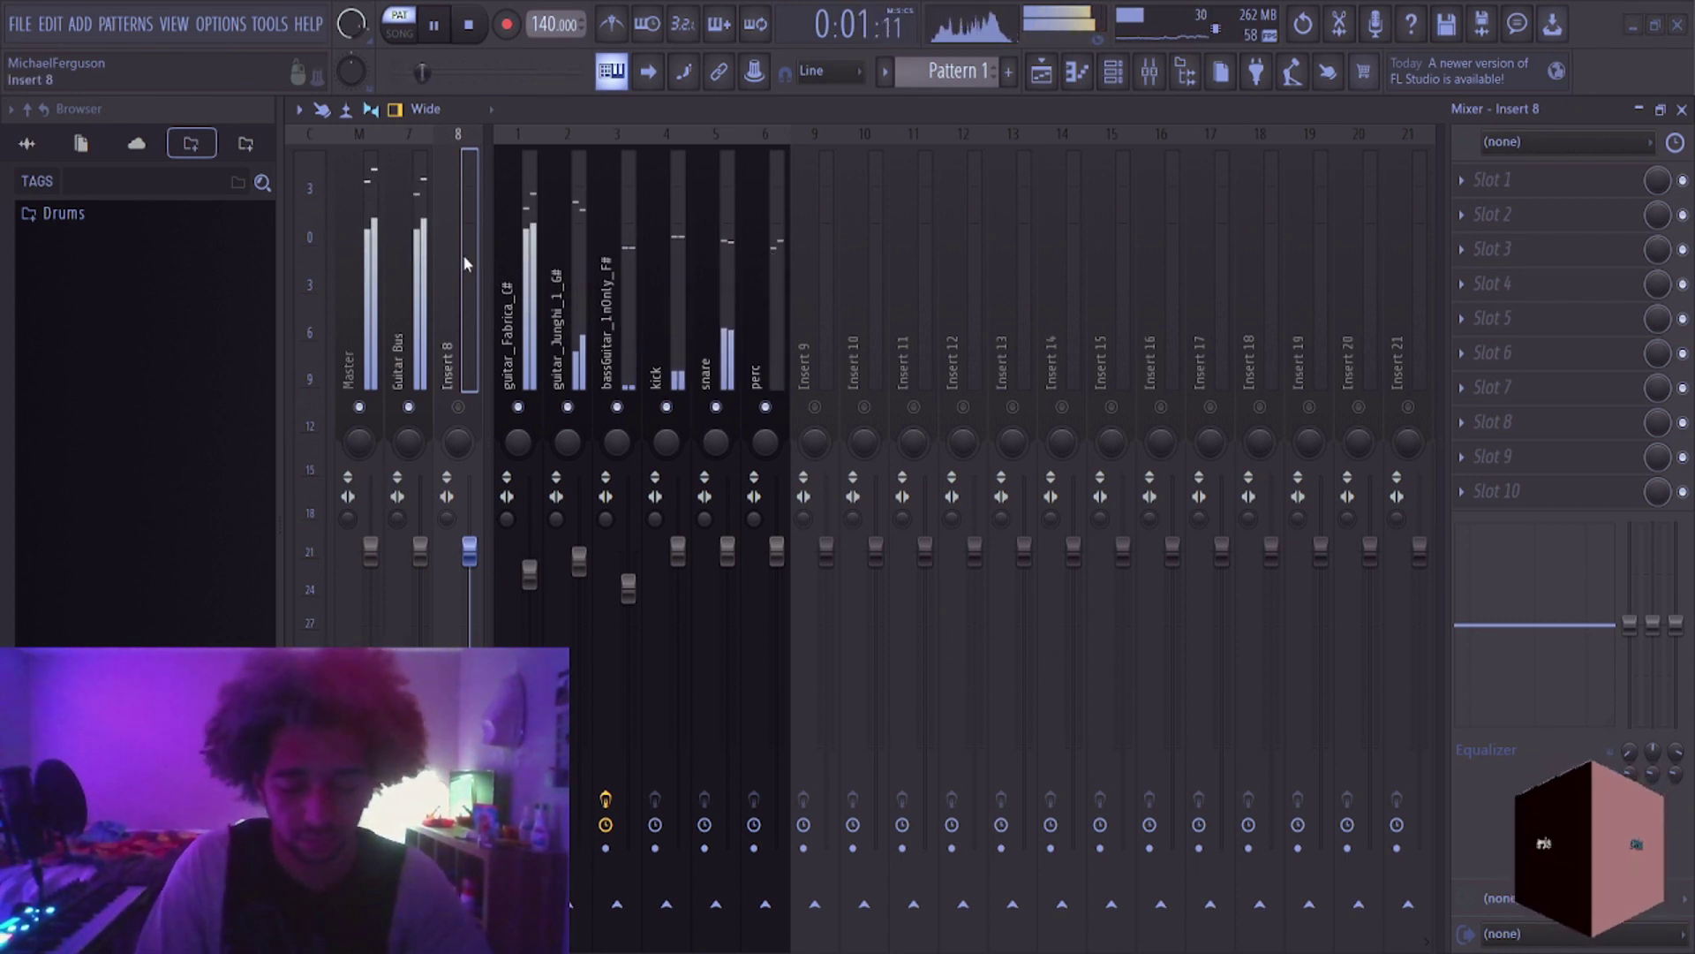
key("F2")
type("Drum Bus")
key("Return")
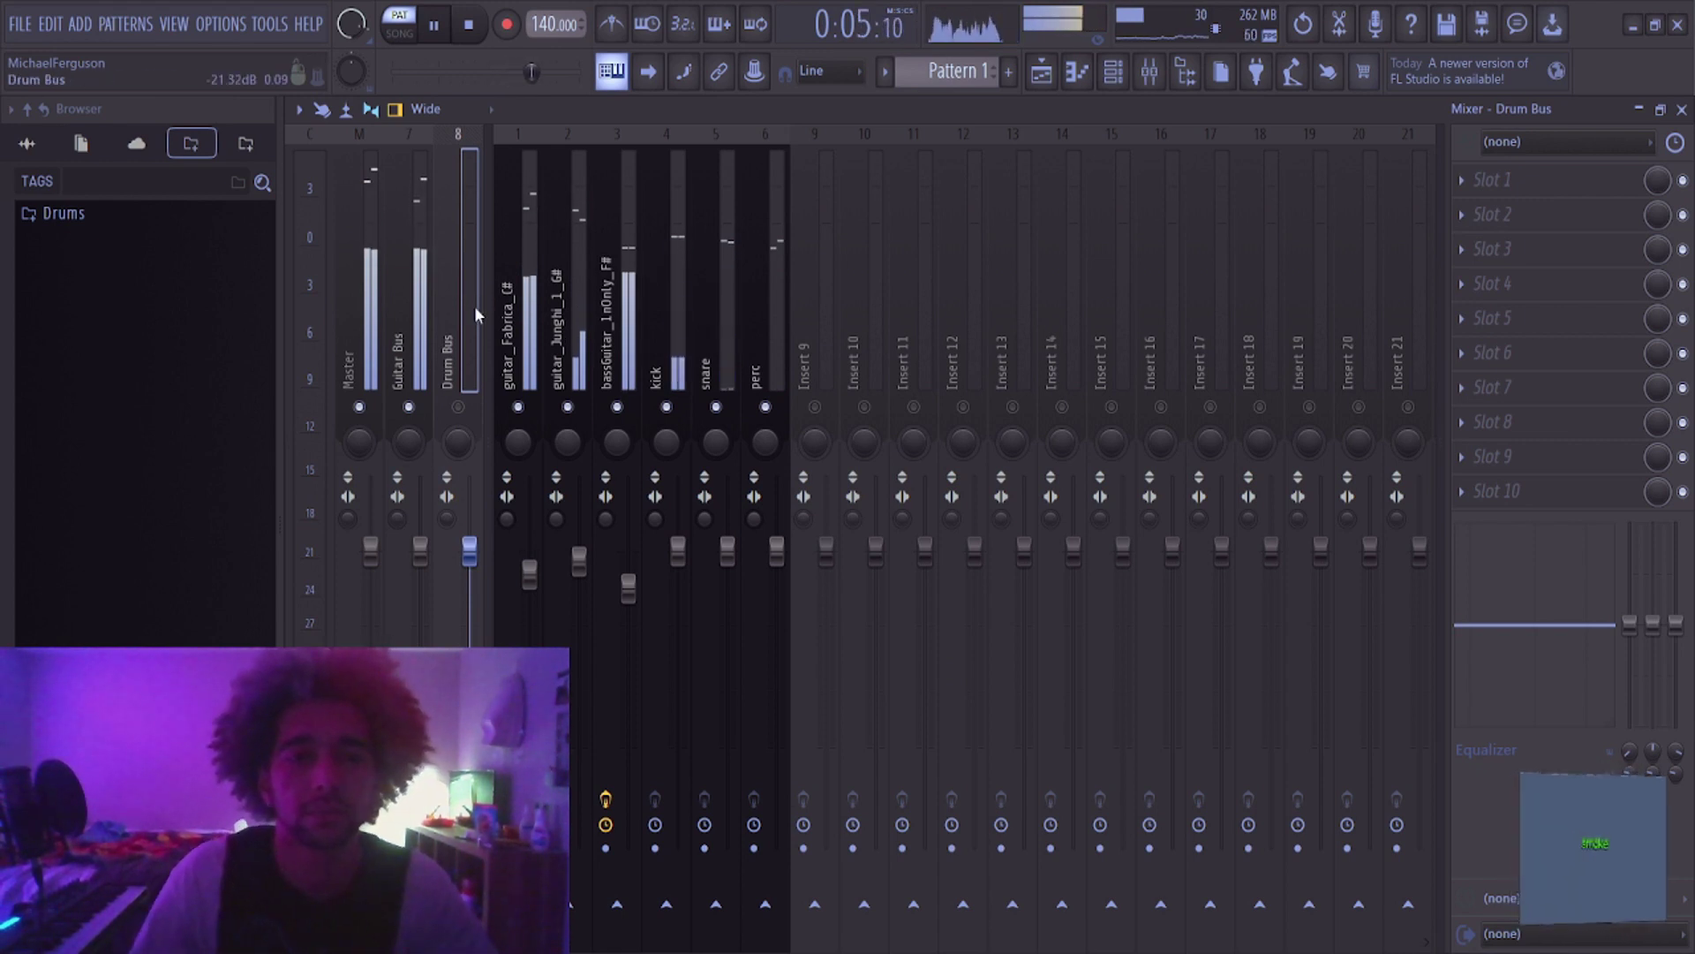
Step: Route the kick, snare and perc mixer tracks to the Drum Bus and select that bus
left_click_drag(671, 360, 773, 354)
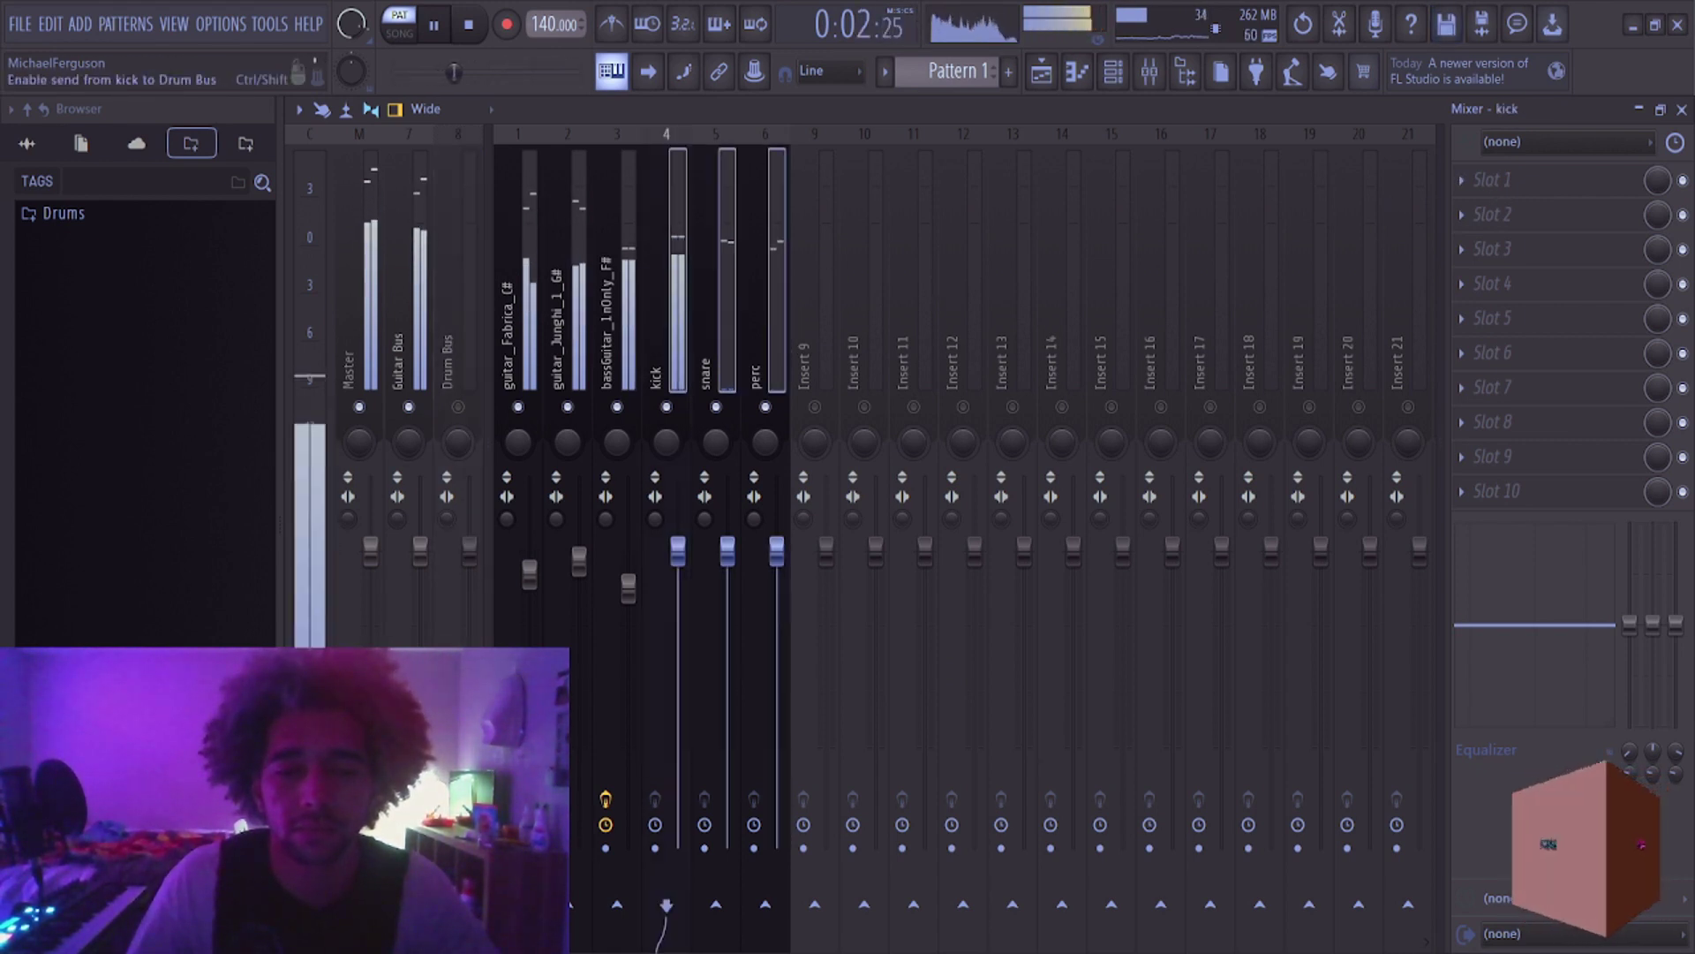
left_click(458, 905)
left_click(451, 364)
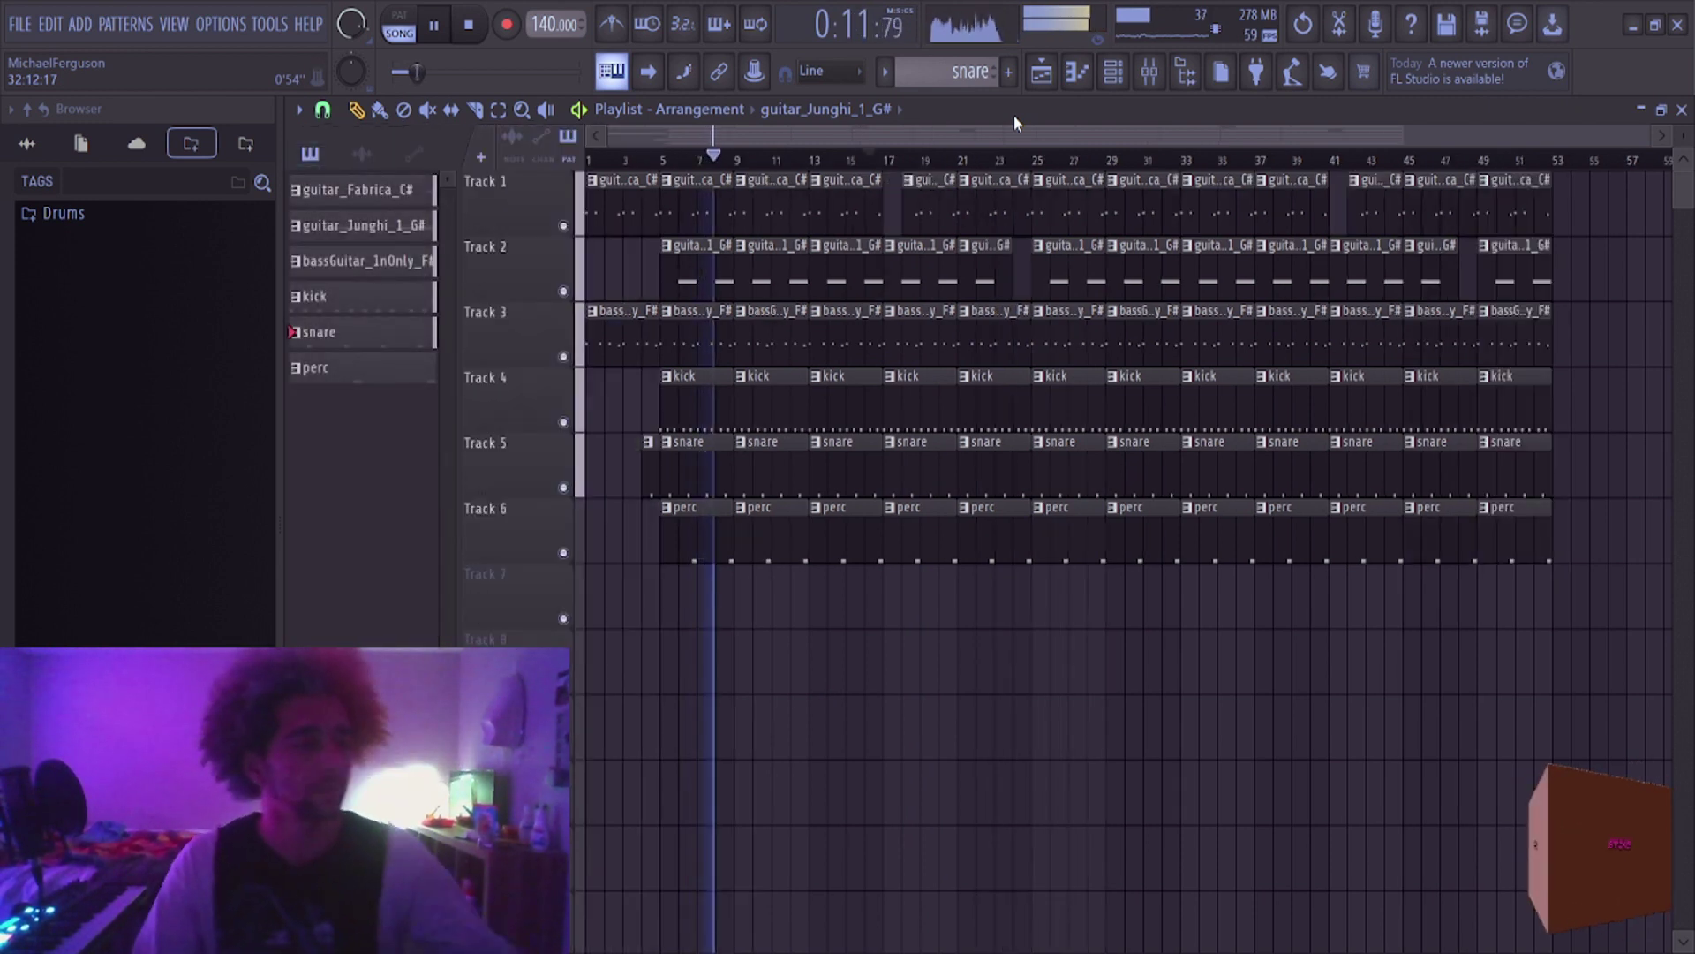
Step: Add the Smoke Music Dry 06 tag to Track 7 of the playlist at bar 3, and stop playback
left_click(1186, 76)
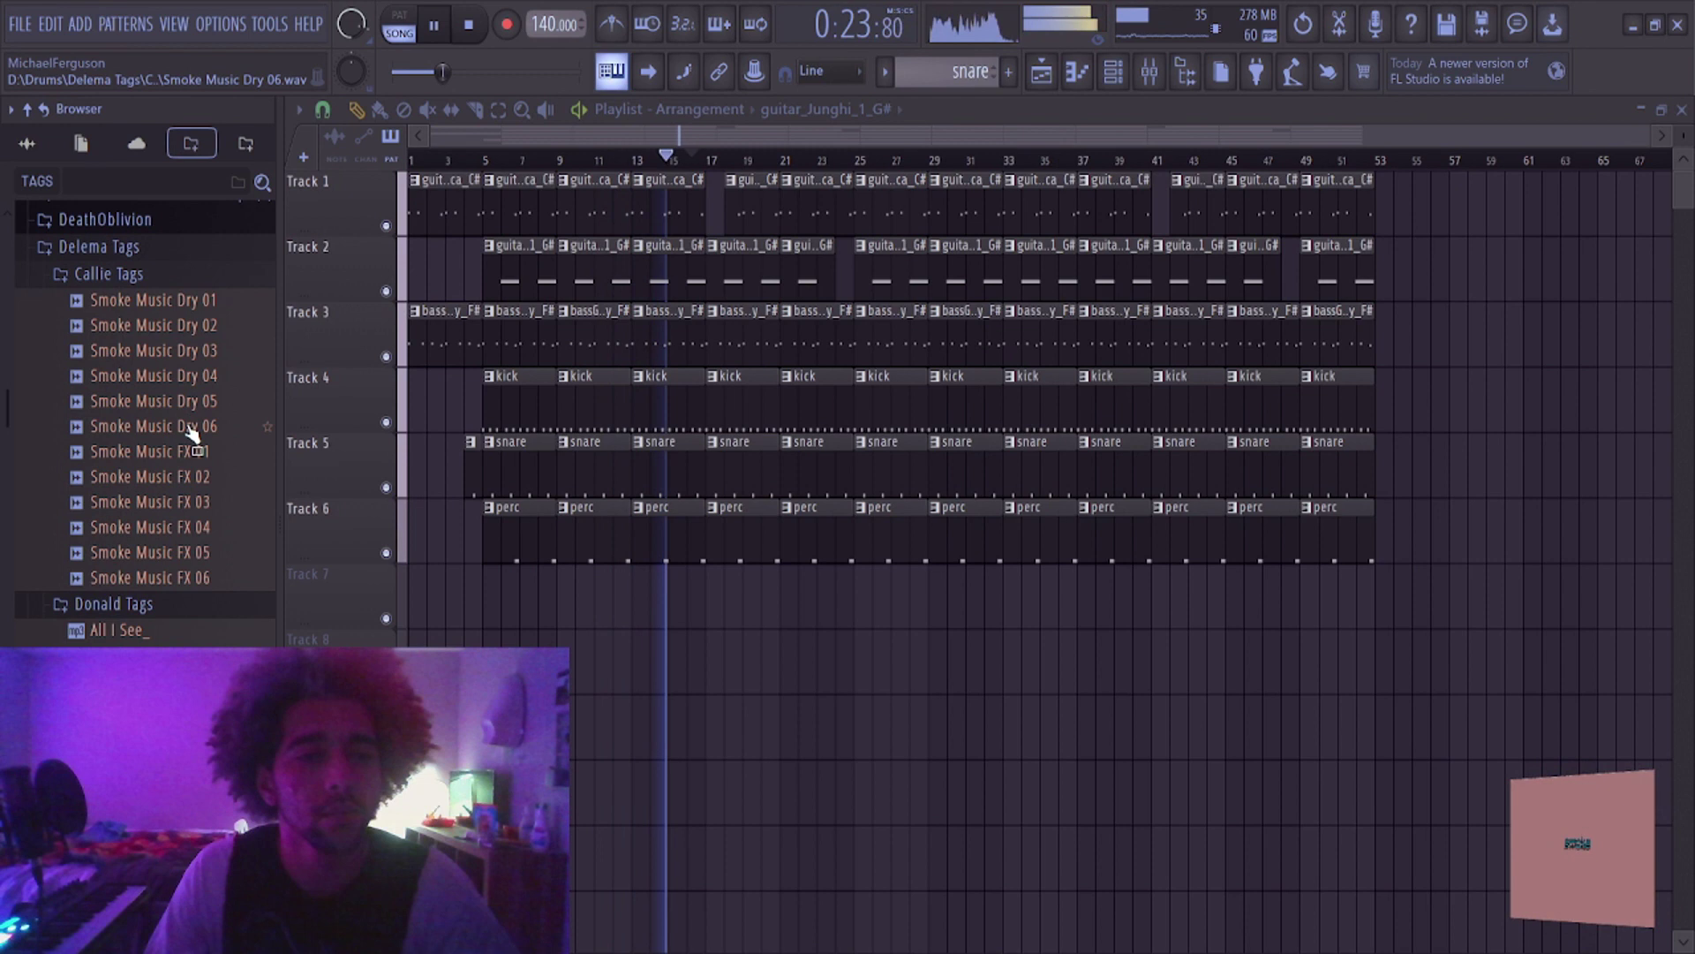
left_click_drag(154, 426, 432, 613)
double_click(432, 614)
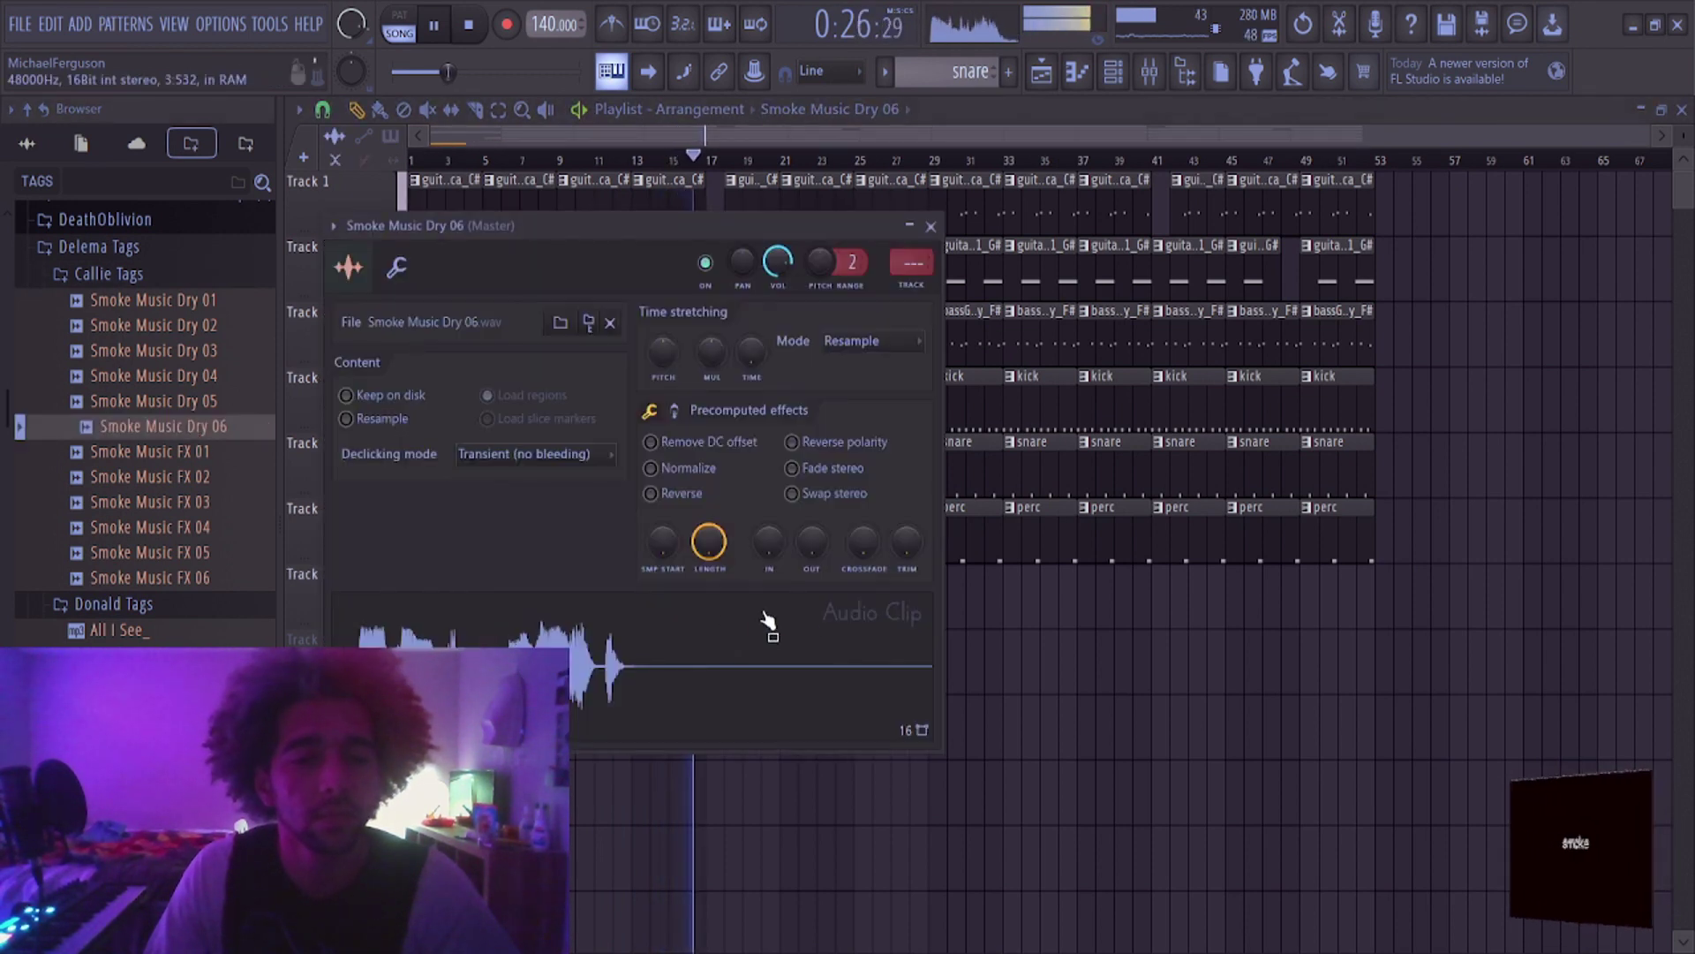
left_click(930, 226)
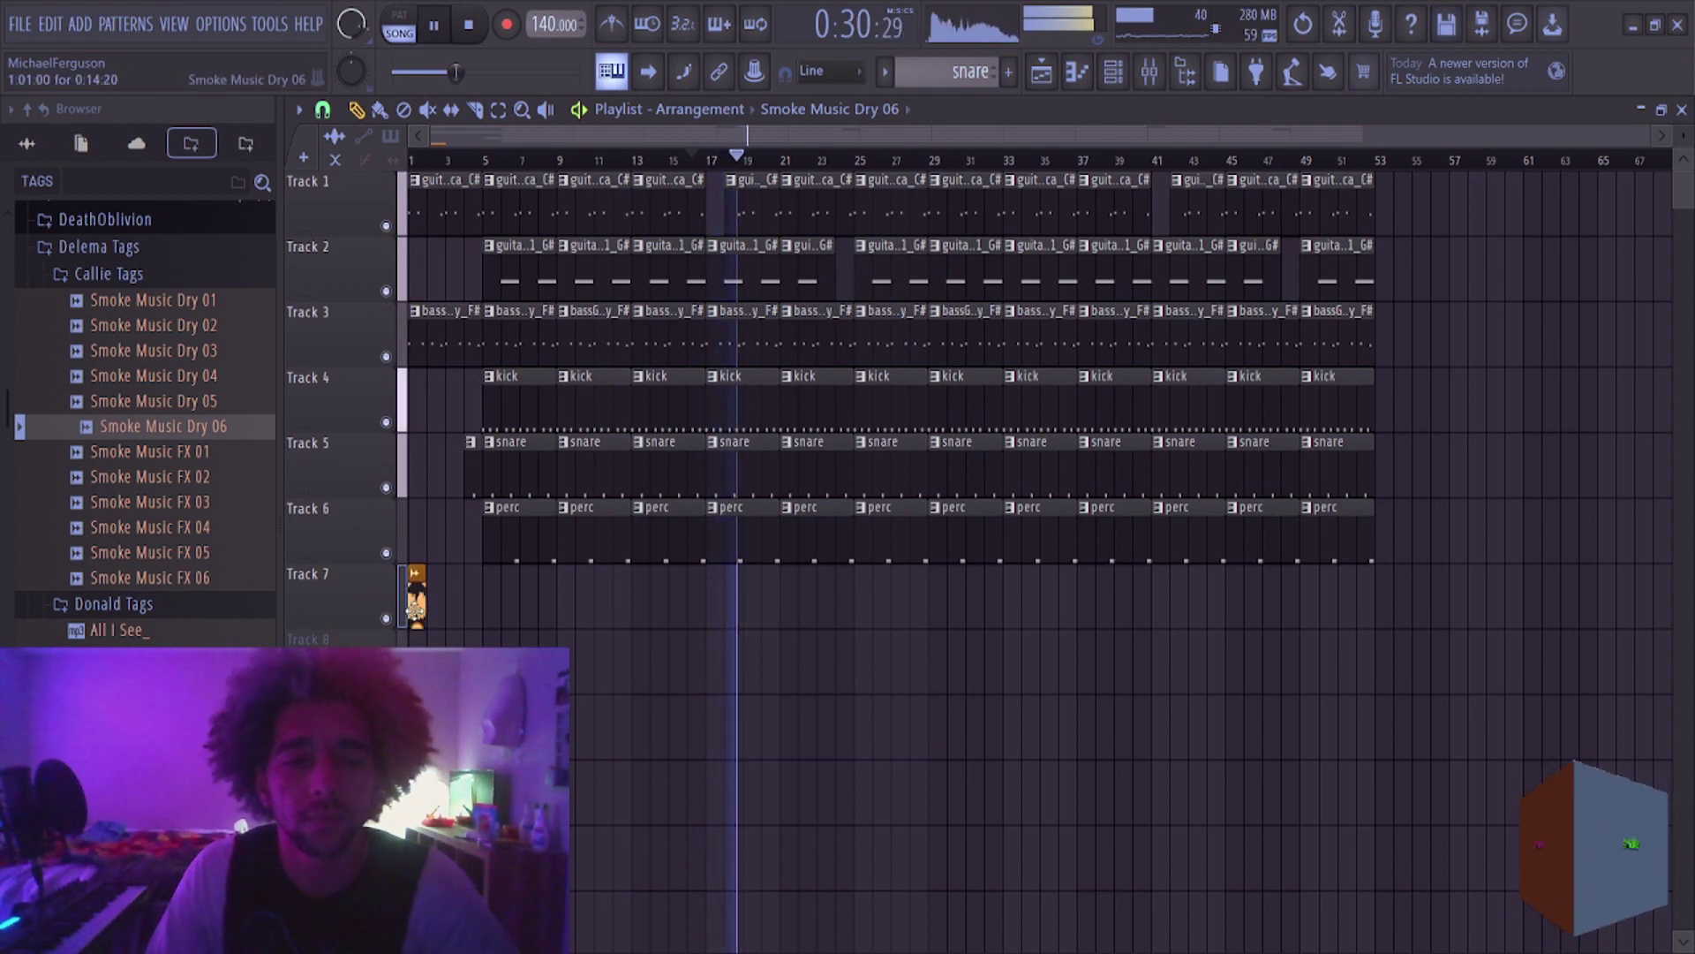
left_click_drag(442, 605, 455, 608)
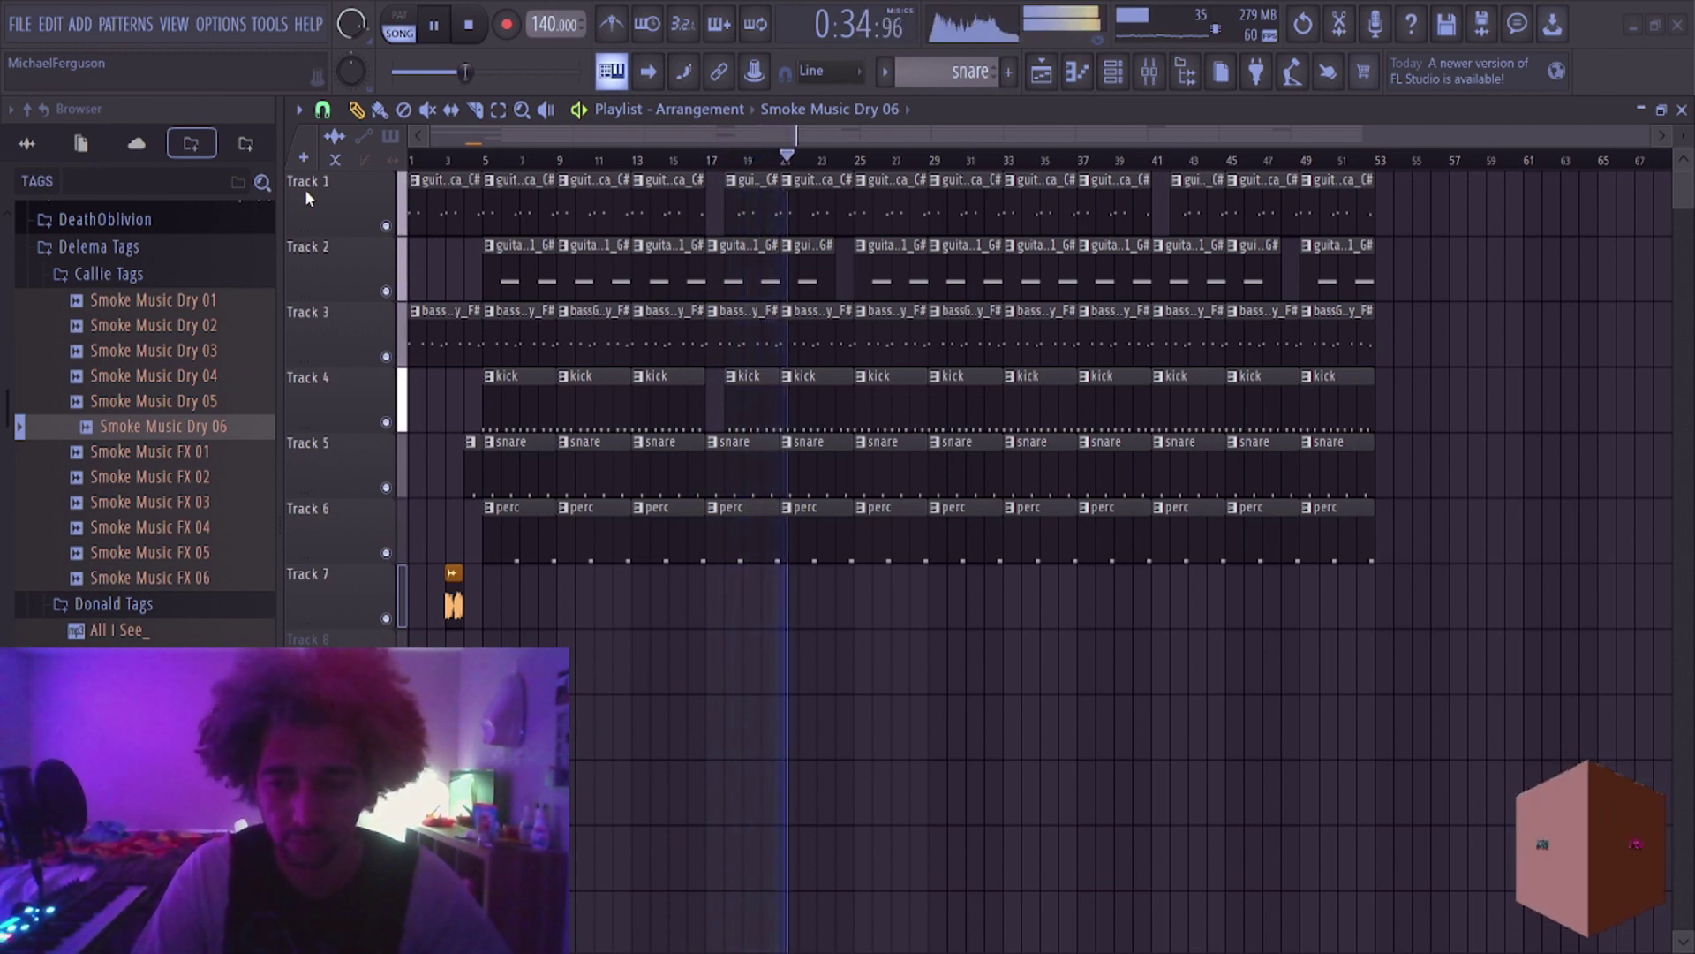
key("space")
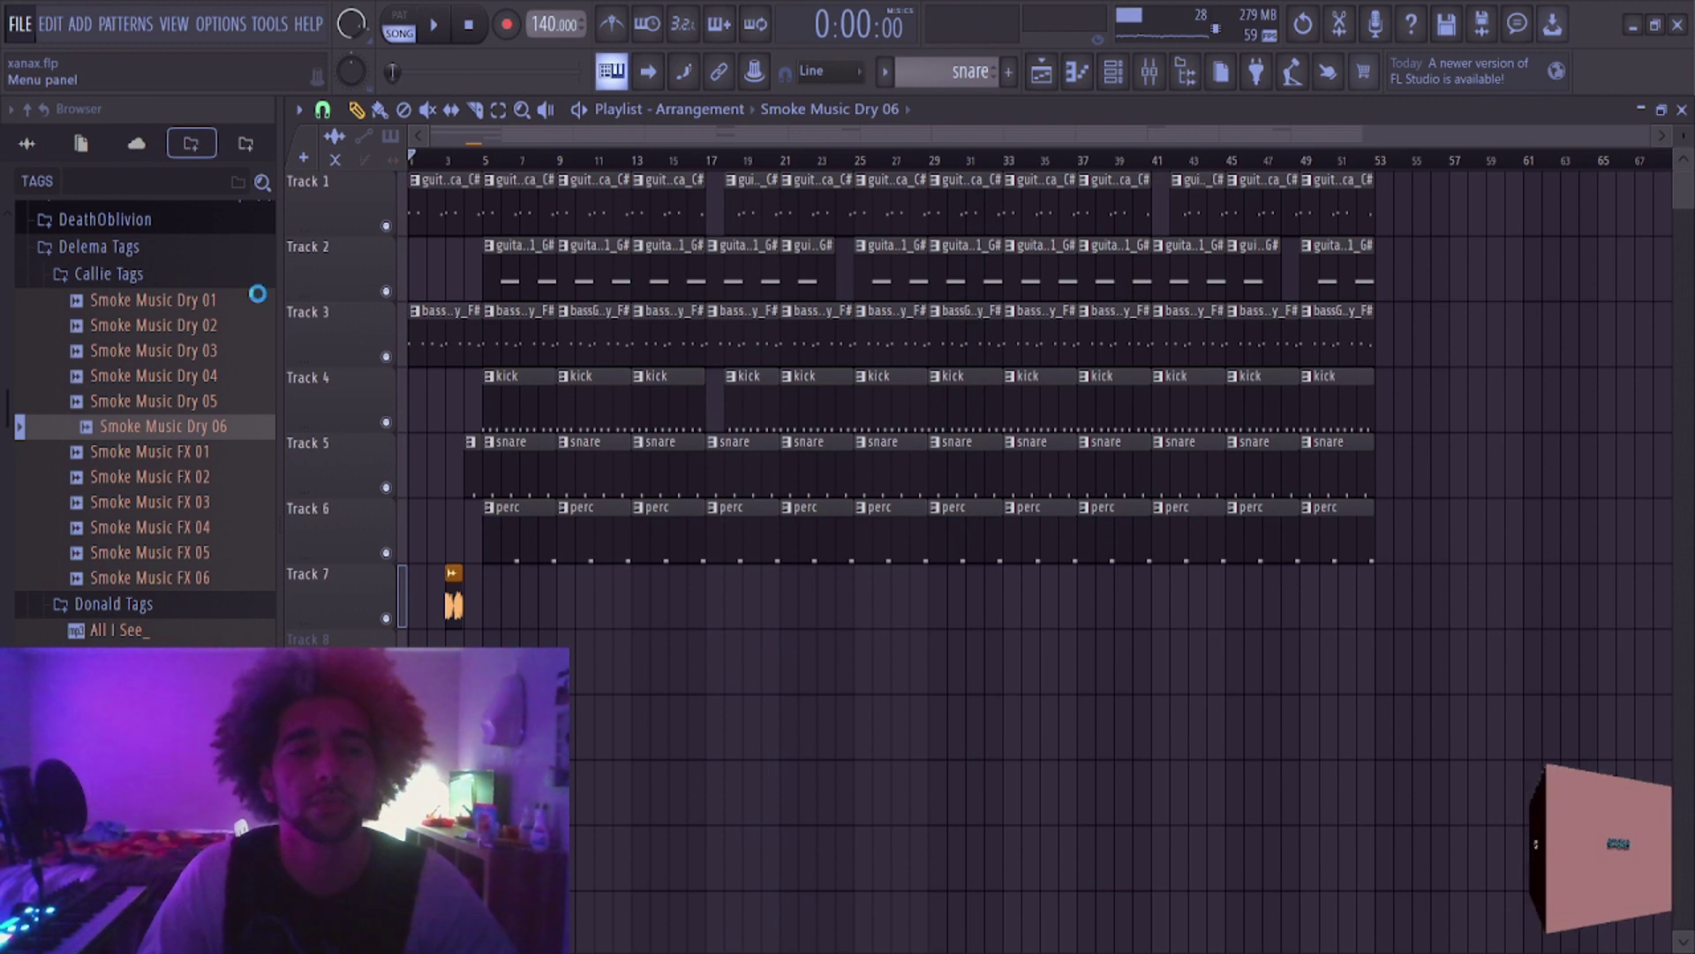